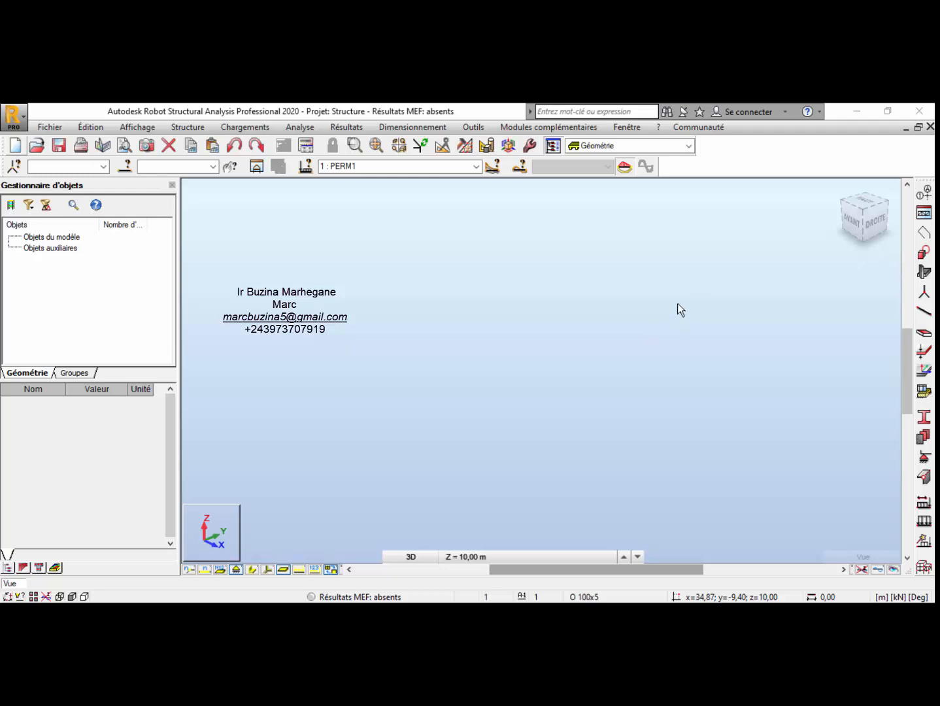
# - Start defining Cartesian construction lines and set the X-axis repeat count to 1
pyautogui.click(923, 192)
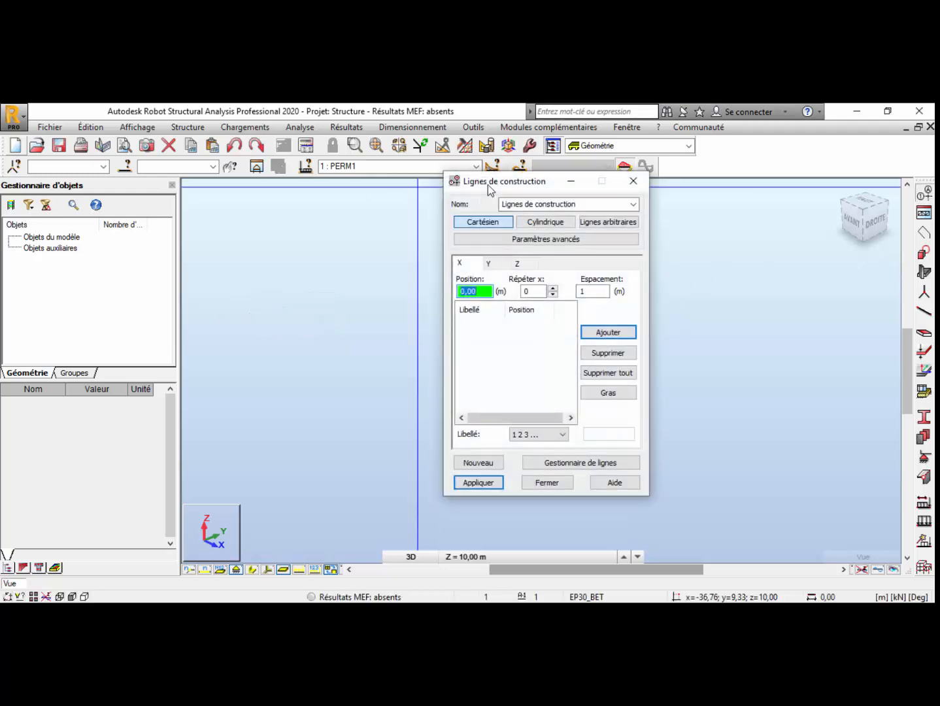
pyautogui.moveTo(488, 190); pyautogui.dragTo(283, 152)
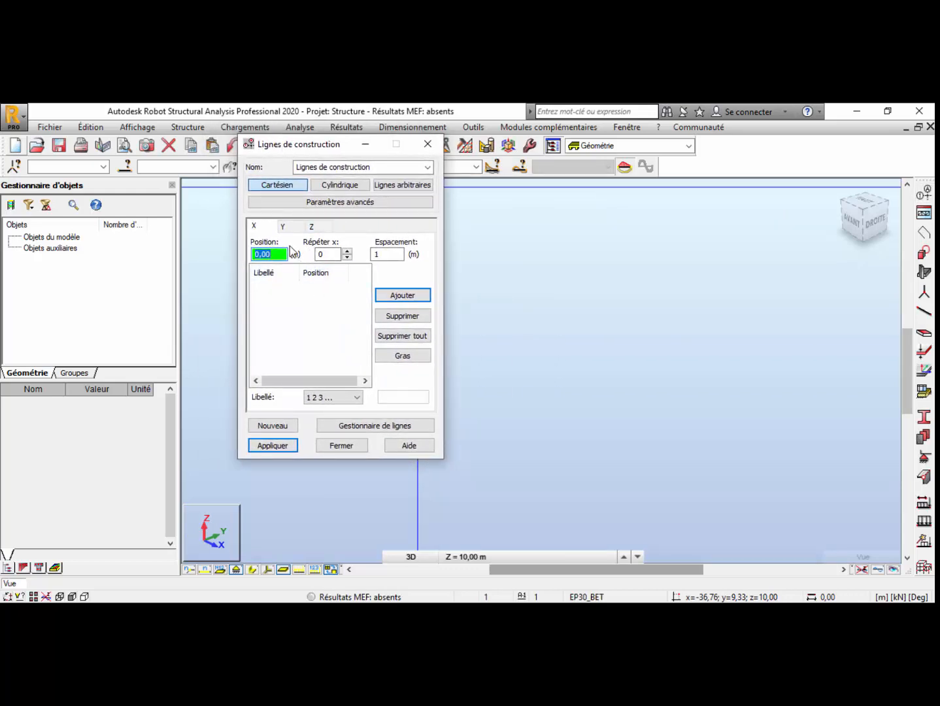
pyautogui.click(347, 252)
pyautogui.doubleClick(388, 255)
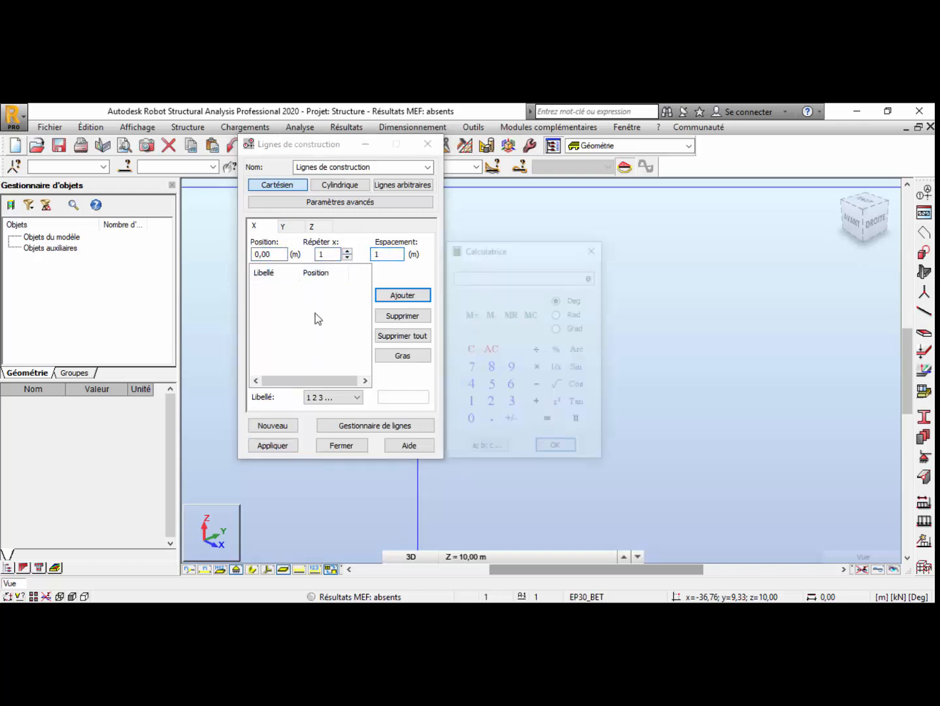
pyautogui.click(470, 402)
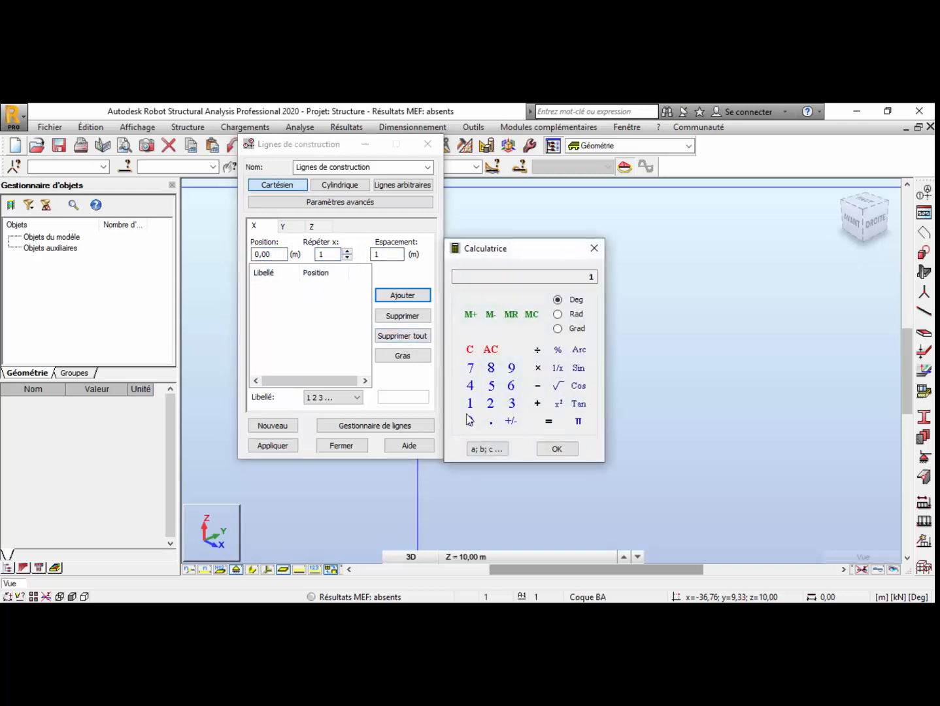
pyautogui.click(477, 425)
pyautogui.click(555, 449)
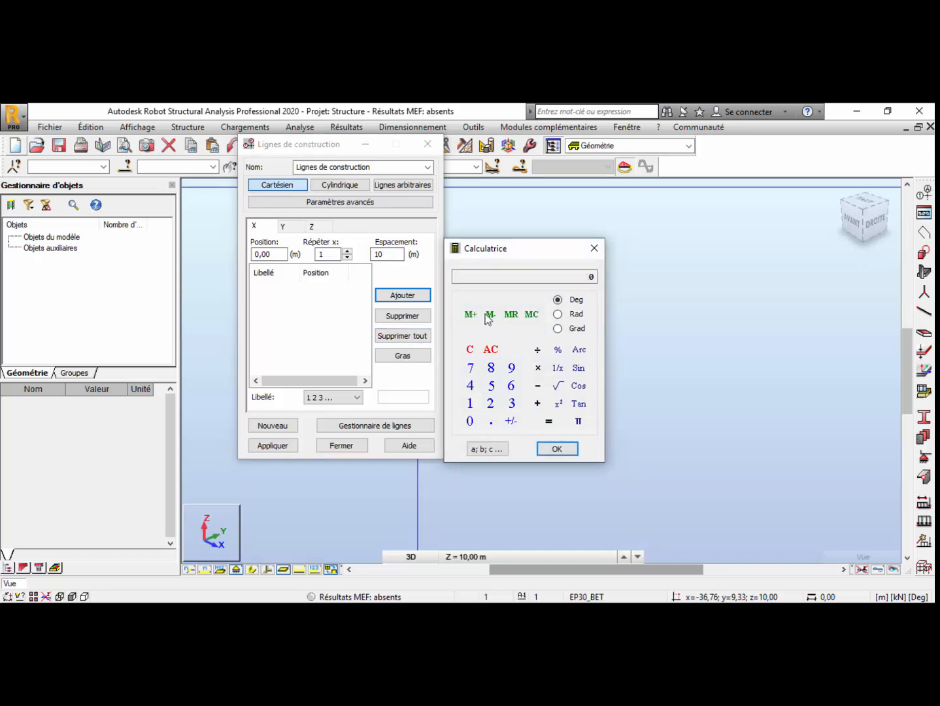
pyautogui.click(377, 255)
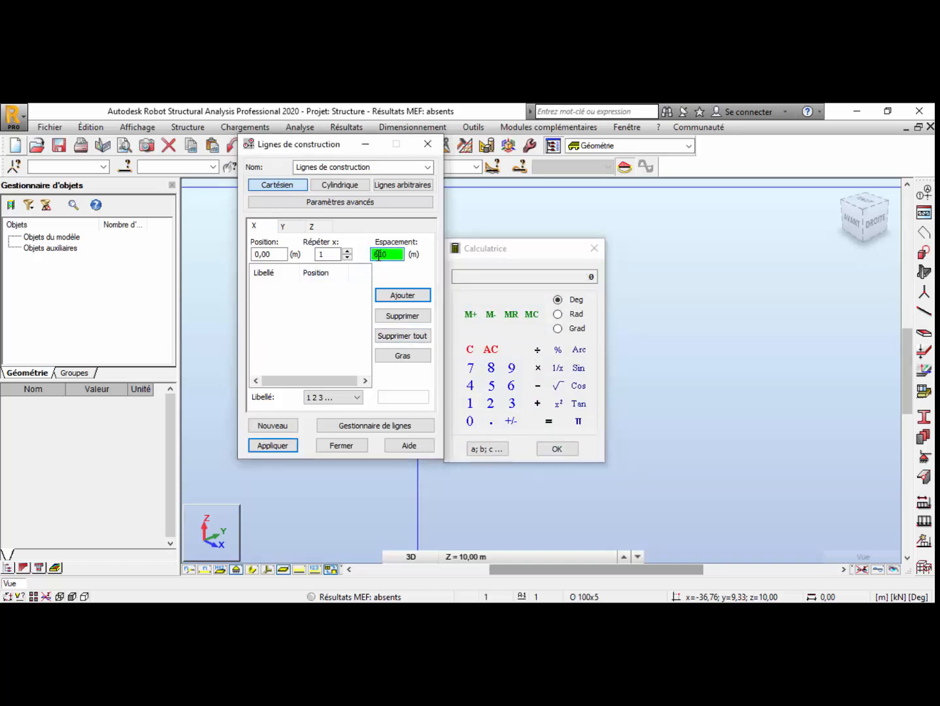
pyautogui.press('BackSpace')
pyautogui.doubleClick(399, 255)
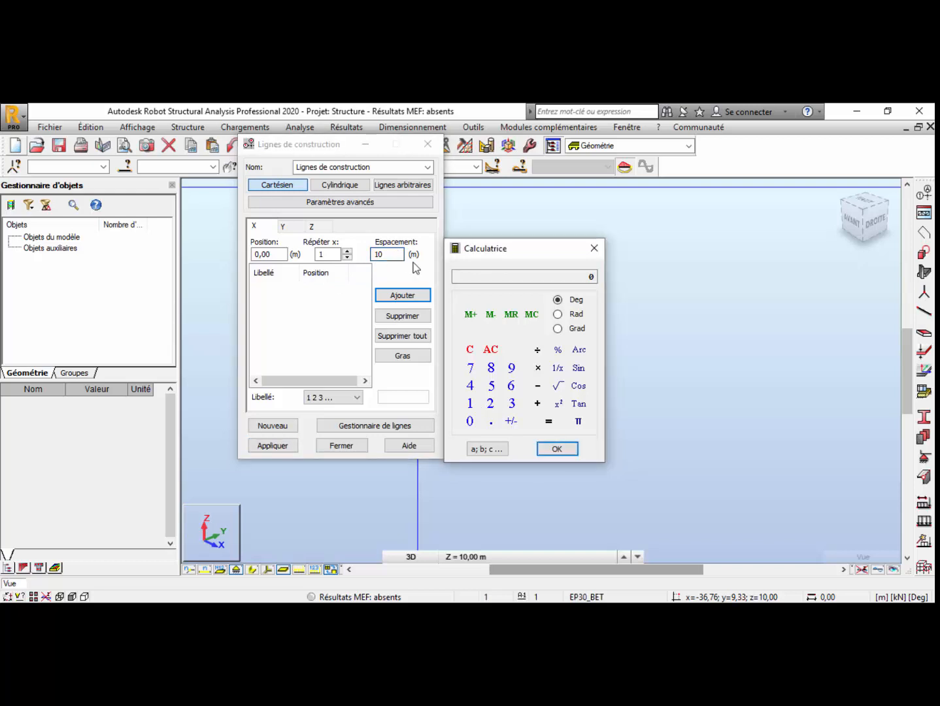
pyautogui.click(469, 424)
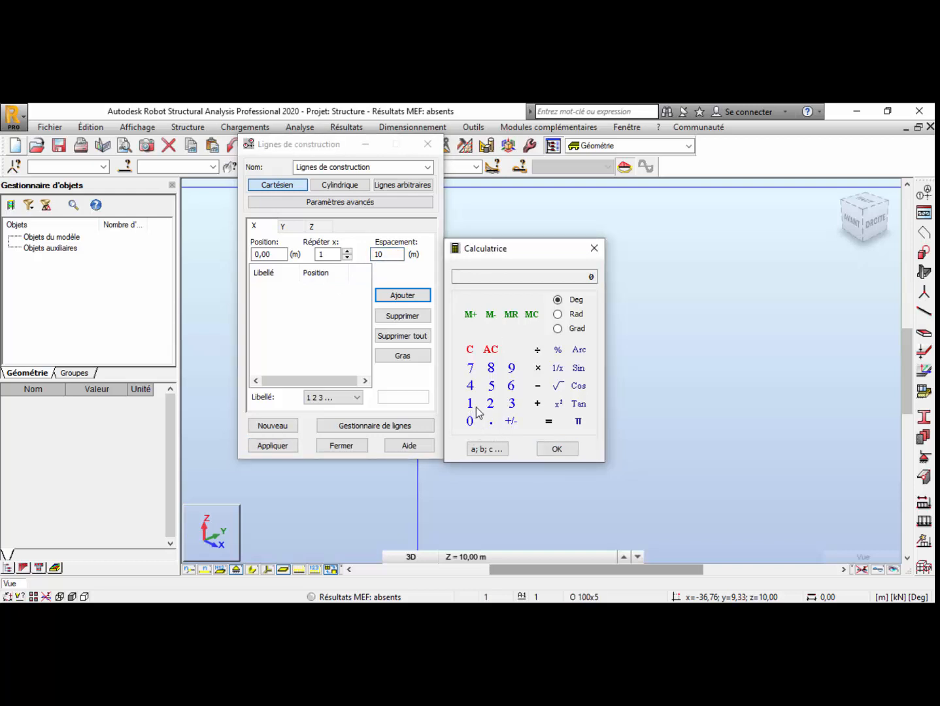
pyautogui.click(595, 249)
# - Set the X spacing to -10 m and add the X construction lines at 0 and -10 m
pyautogui.doubleClick(395, 255)
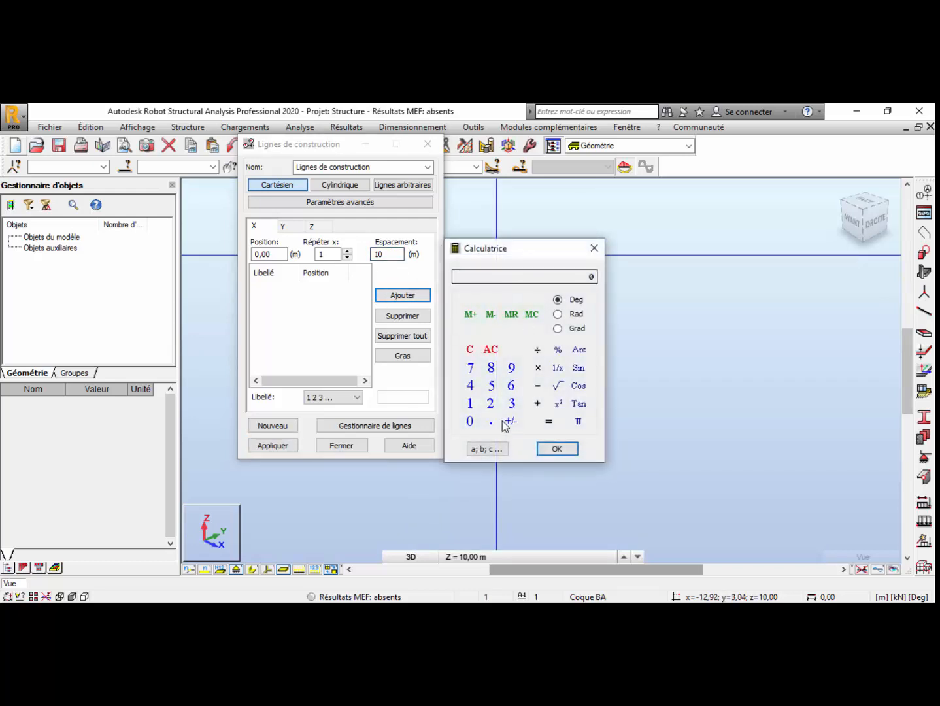
pyautogui.click(470, 406)
pyautogui.click(473, 426)
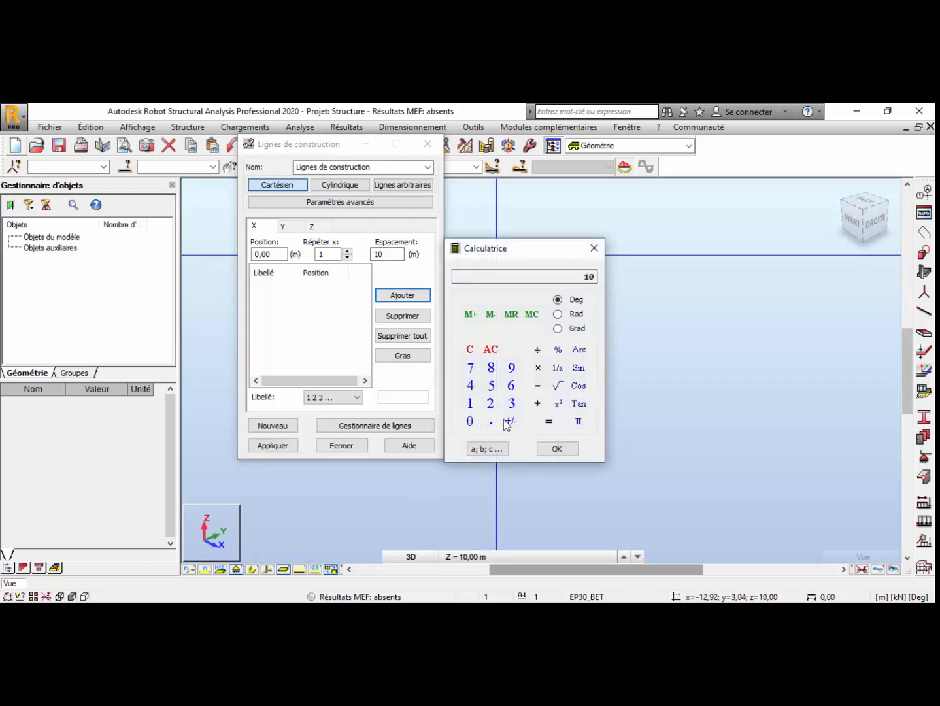
pyautogui.click(559, 449)
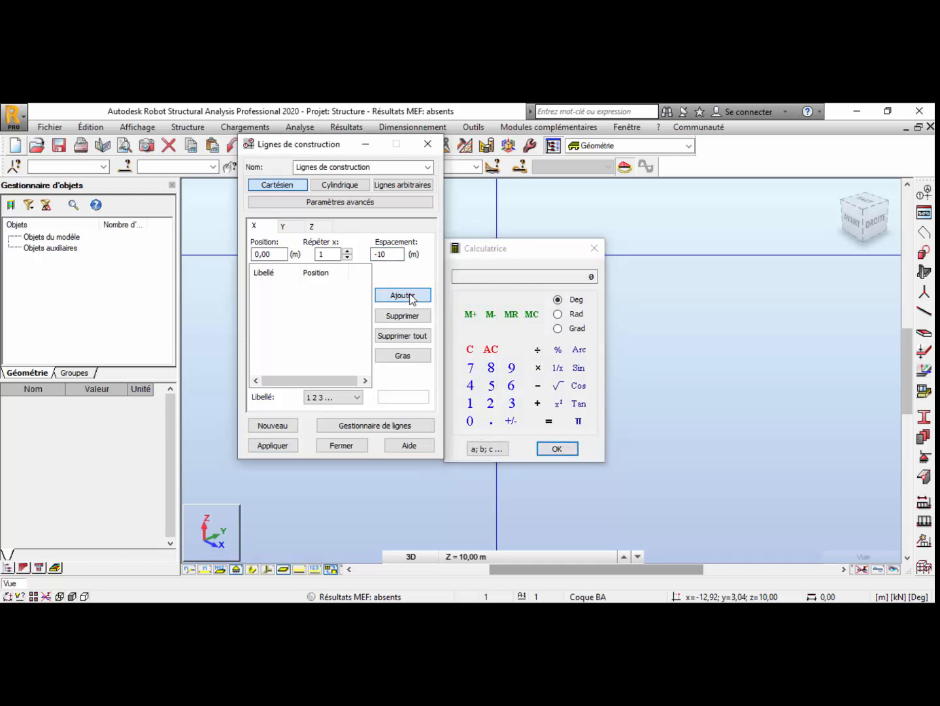
pyautogui.click(402, 294)
# - Add an X construction line at -7 m, spaced -7 m from the line at 0, and a Y line at 0 m
pyautogui.click(325, 299)
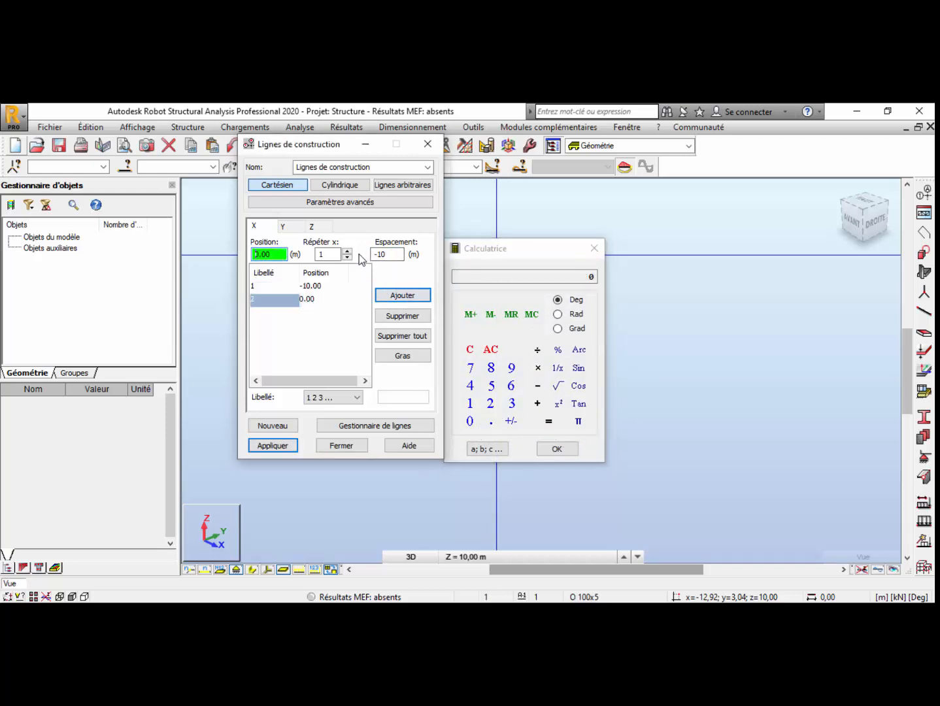
pyautogui.click(391, 255)
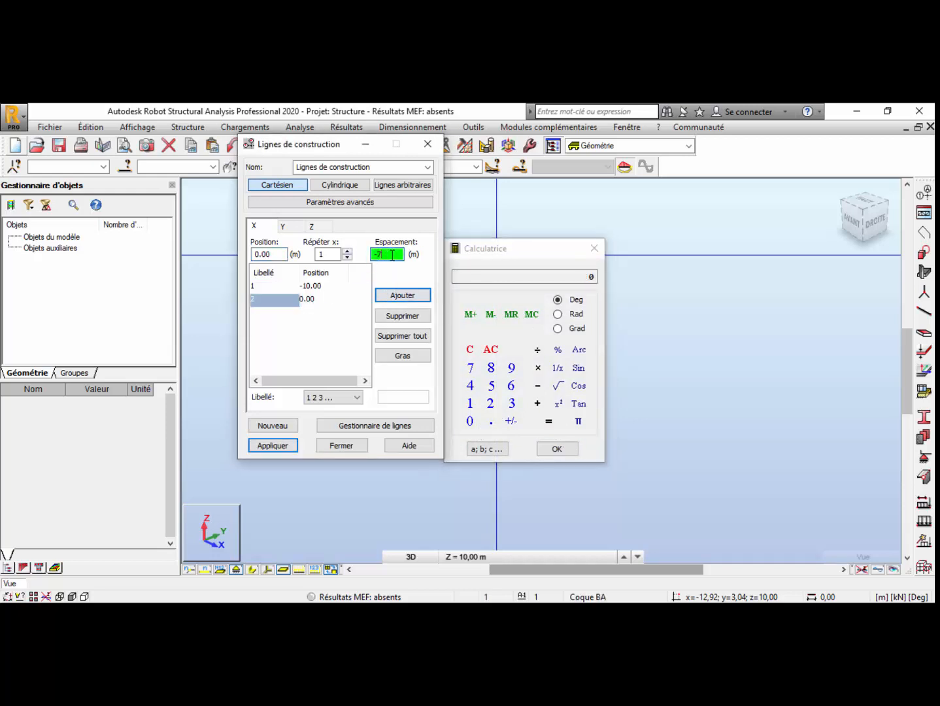
pyautogui.click(401, 296)
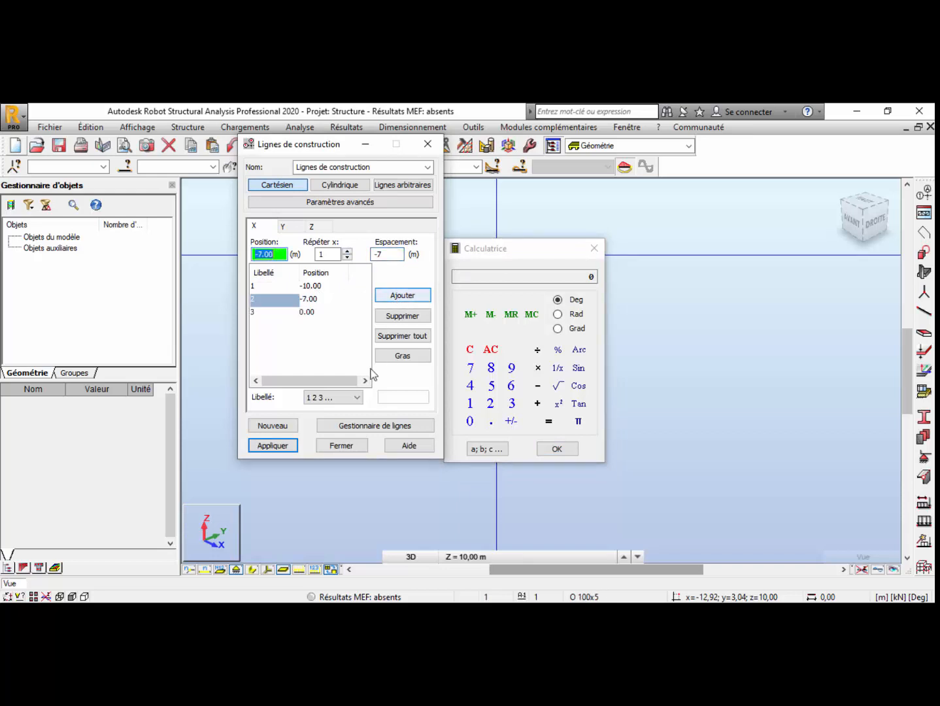
pyautogui.click(285, 226)
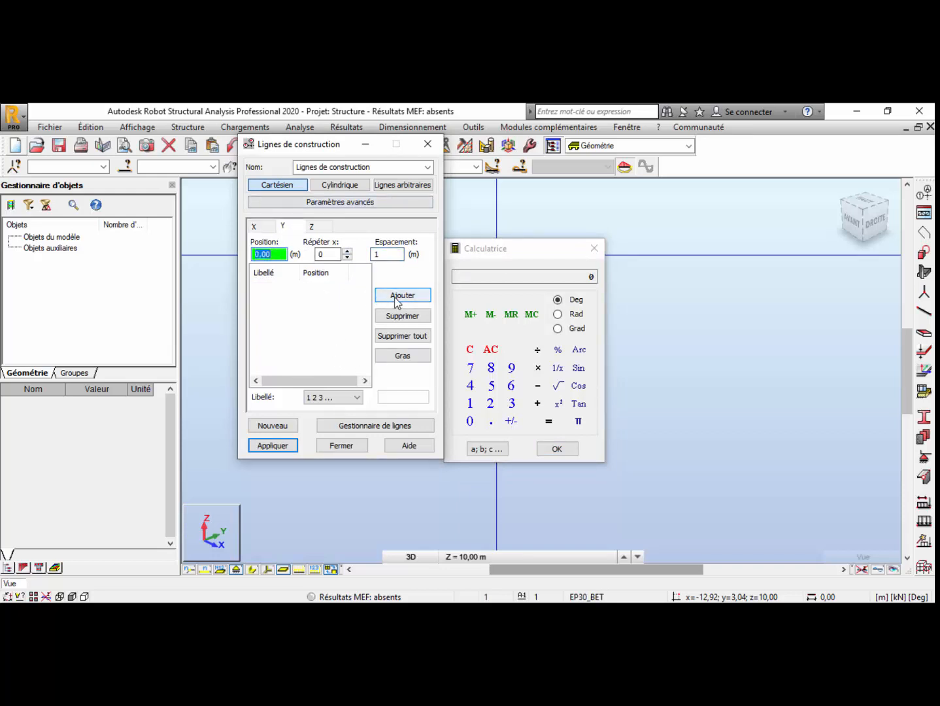
pyautogui.click(402, 294)
# - Add Z construction lines at 0 and -10 m using one repetition with a spacing of -10 m
pyautogui.click(314, 226)
pyautogui.click(348, 251)
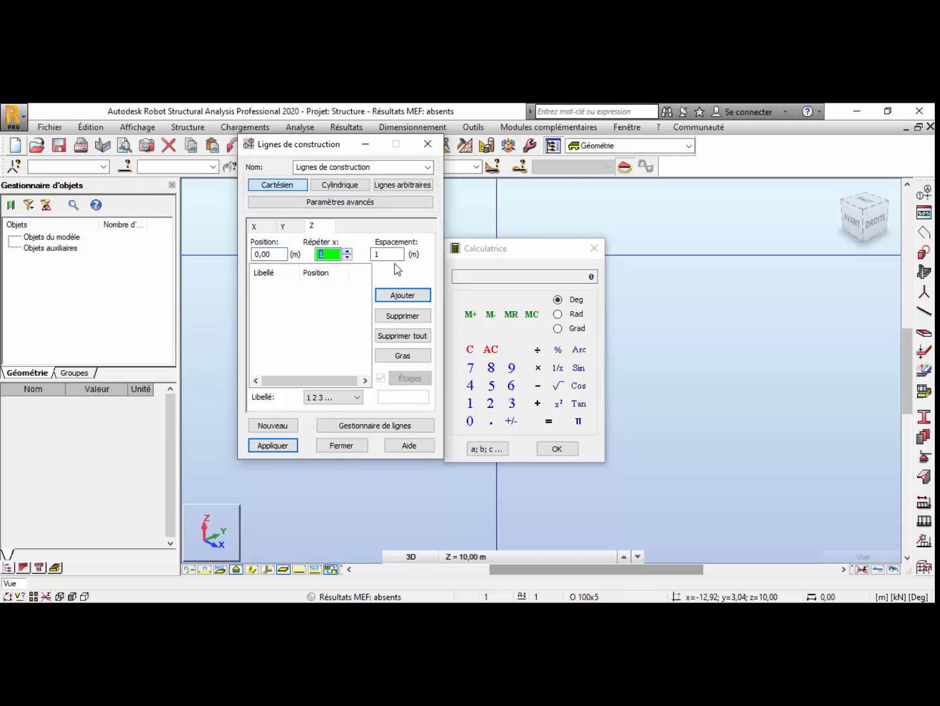
pyautogui.doubleClick(393, 256)
pyautogui.click(470, 403)
pyautogui.click(470, 421)
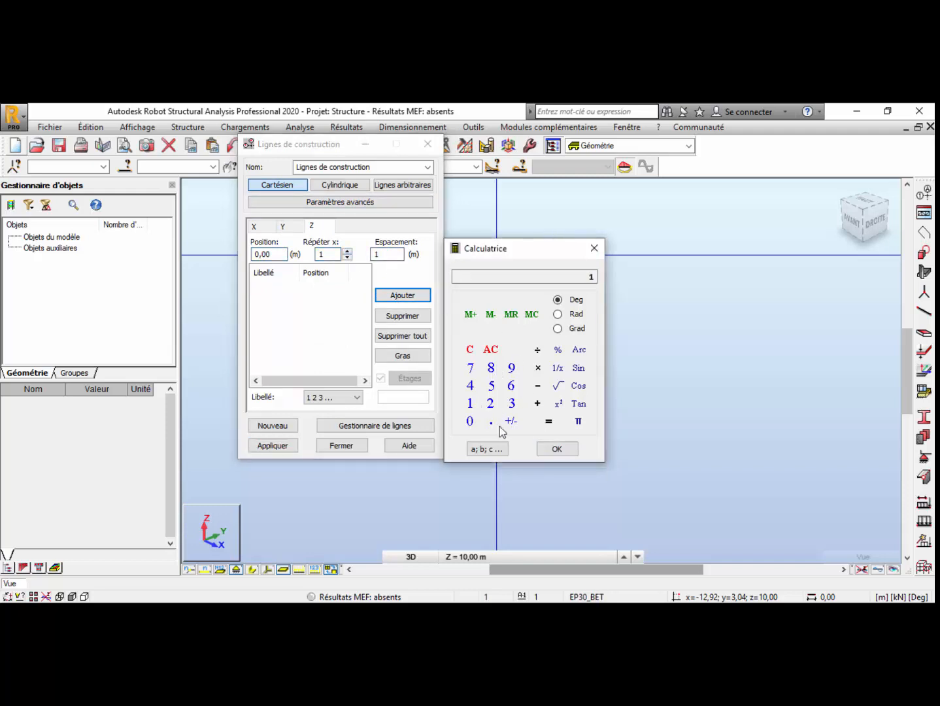
pyautogui.click(514, 424)
pyautogui.click(556, 449)
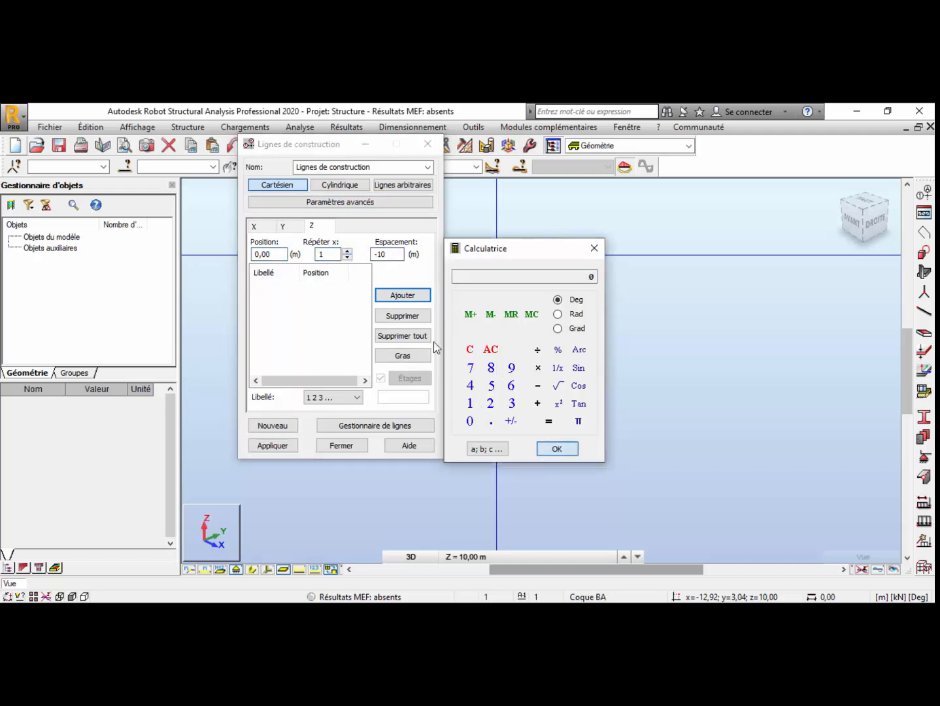
pyautogui.click(402, 295)
# - Add a Z construction line at 10 m, using a spacing of 10 m from the level at 0
pyautogui.doubleClick(387, 254)
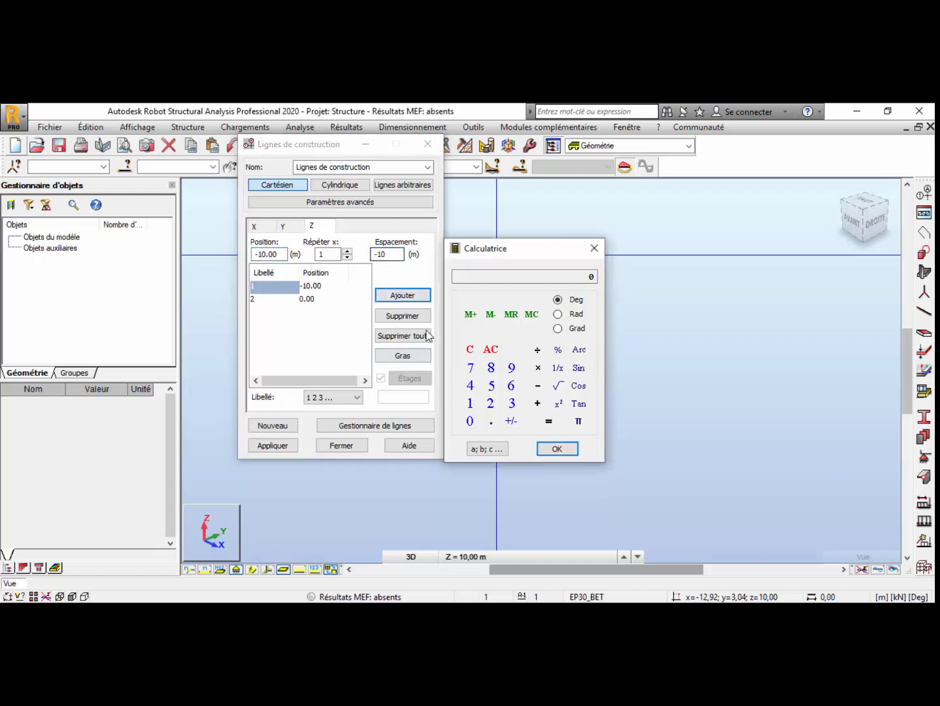
pyautogui.click(391, 253)
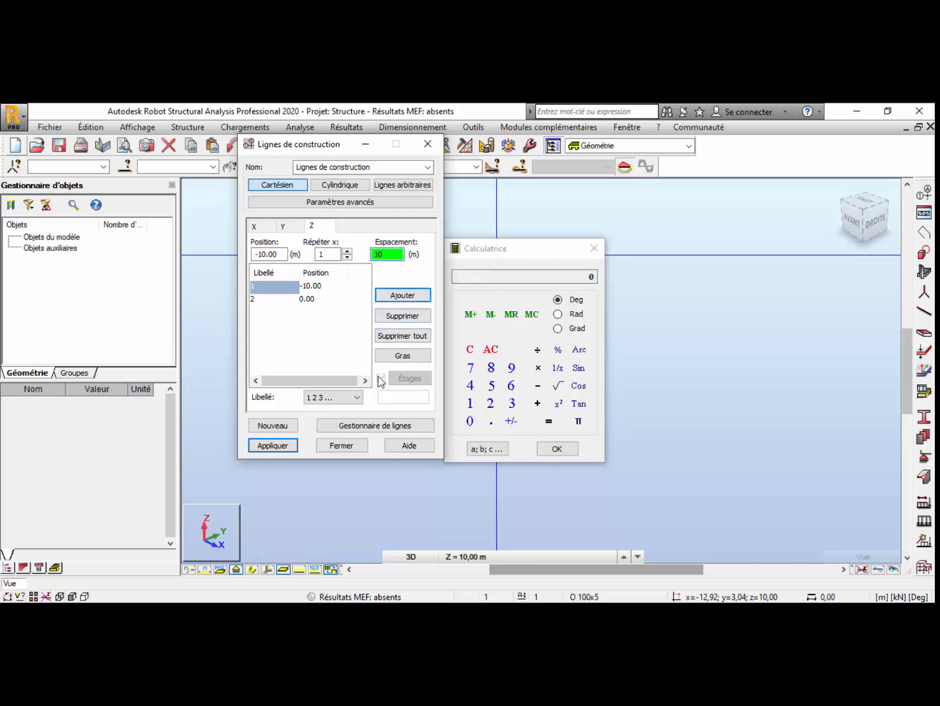
pyautogui.click(403, 294)
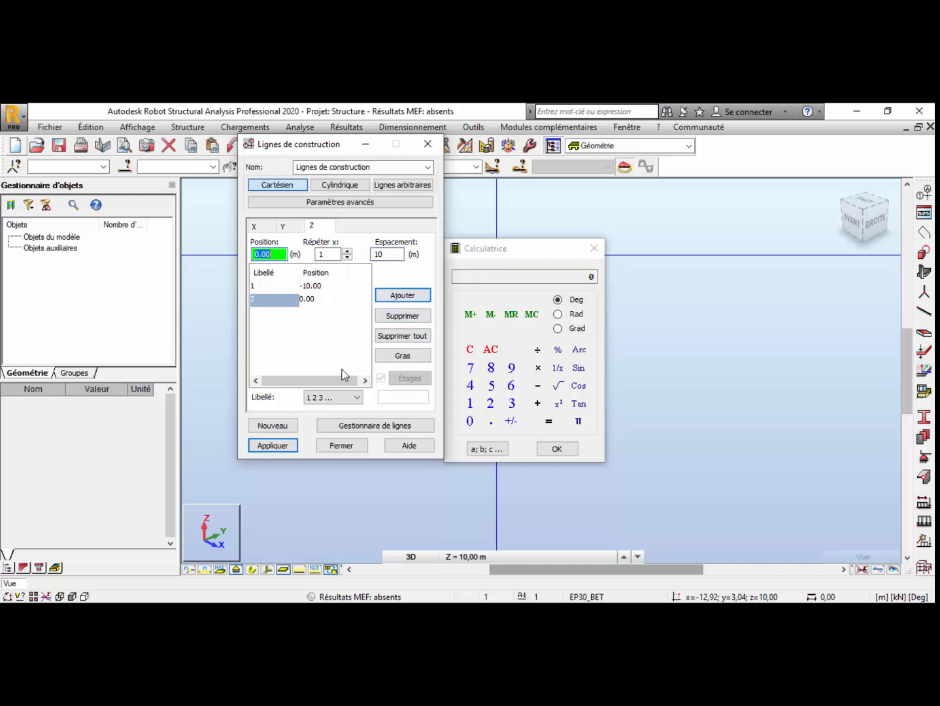
pyautogui.click(407, 296)
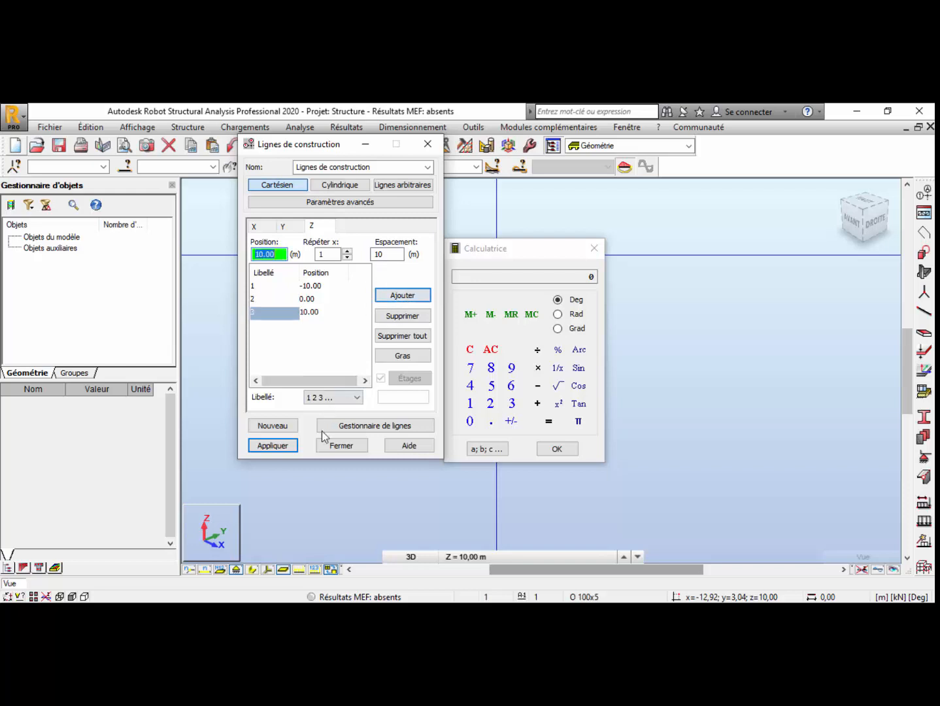
# - Label the Z construction lines by their value (Valeur)
pyautogui.click(353, 396)
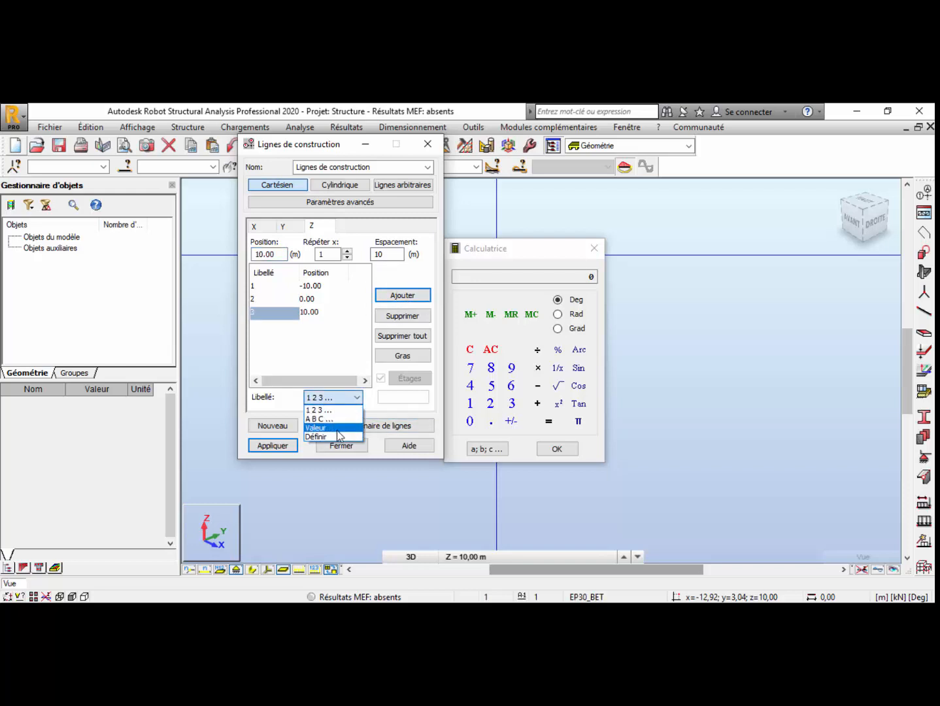
pyautogui.click(337, 429)
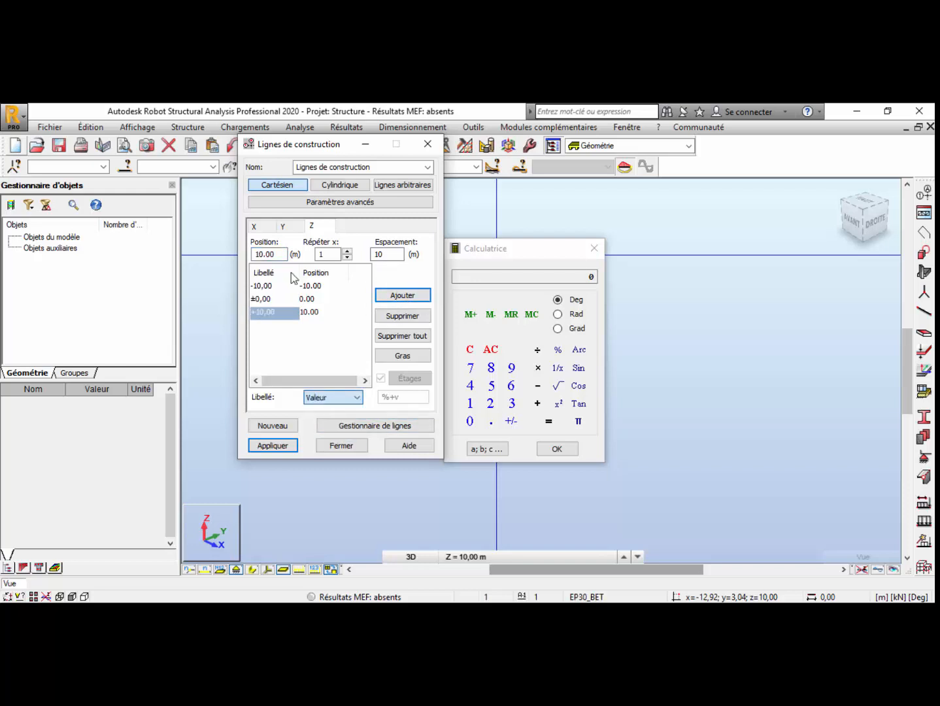
pyautogui.click(293, 446)
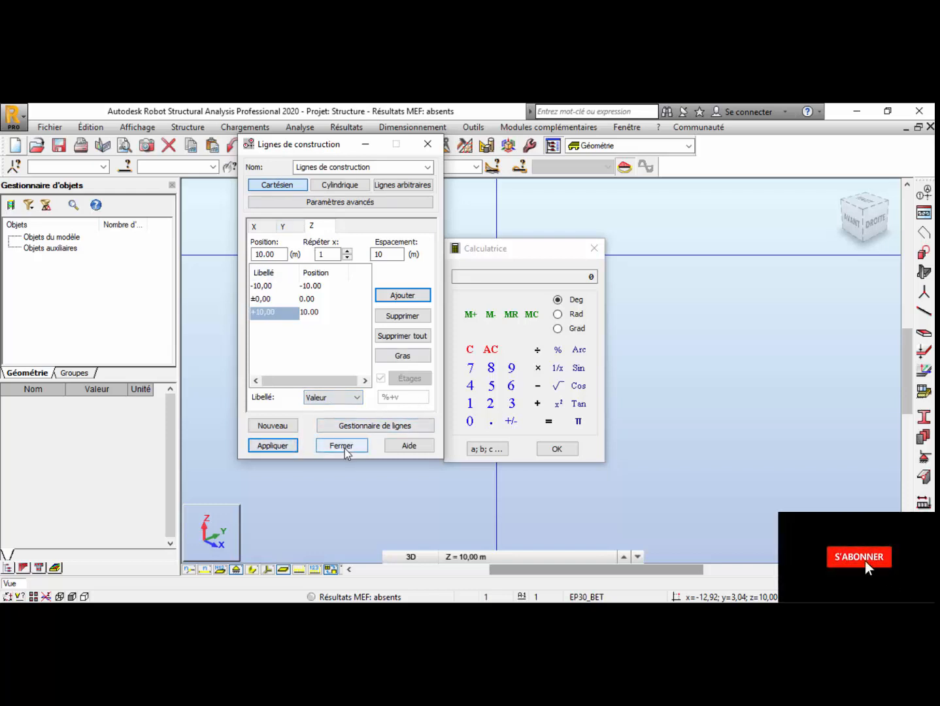
# - Apply the construction line grid, then close its dialog and the calculator
pyautogui.click(254, 226)
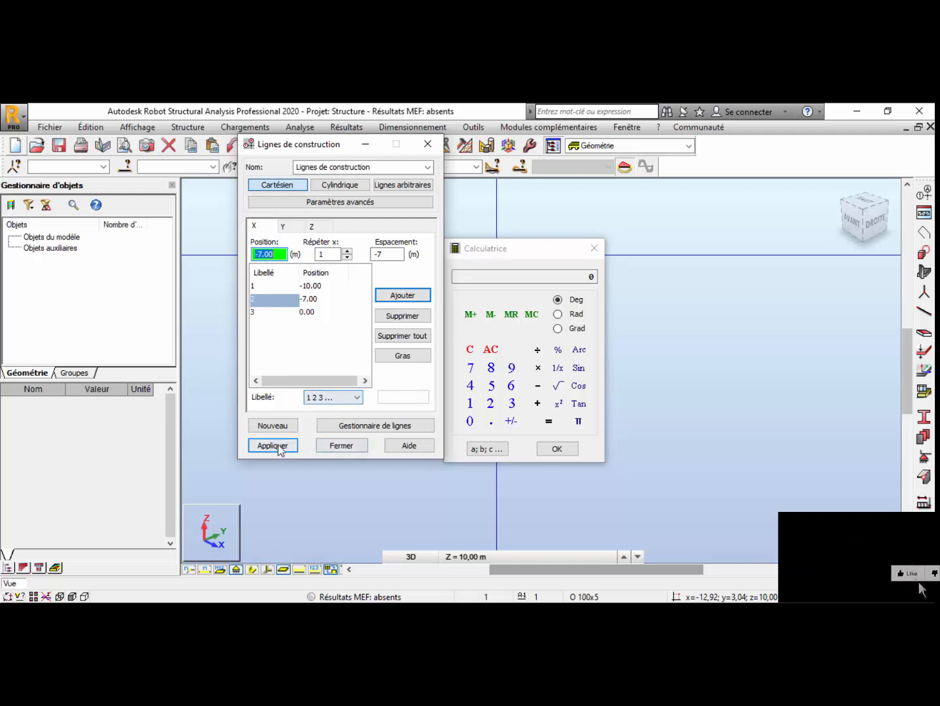
pyautogui.click(273, 445)
pyautogui.click(341, 446)
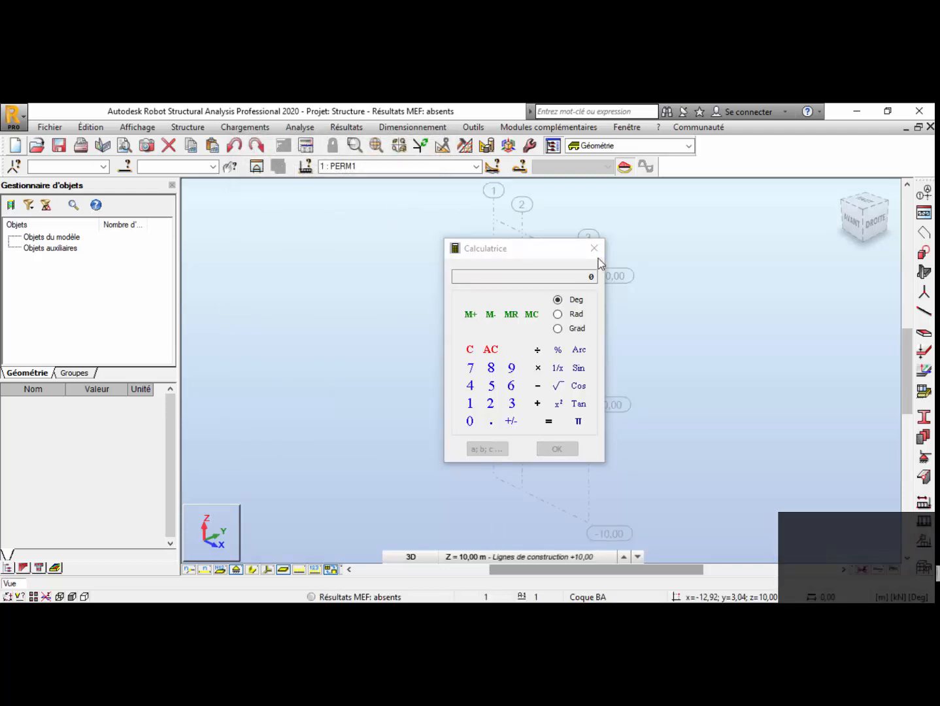
pyautogui.click(594, 249)
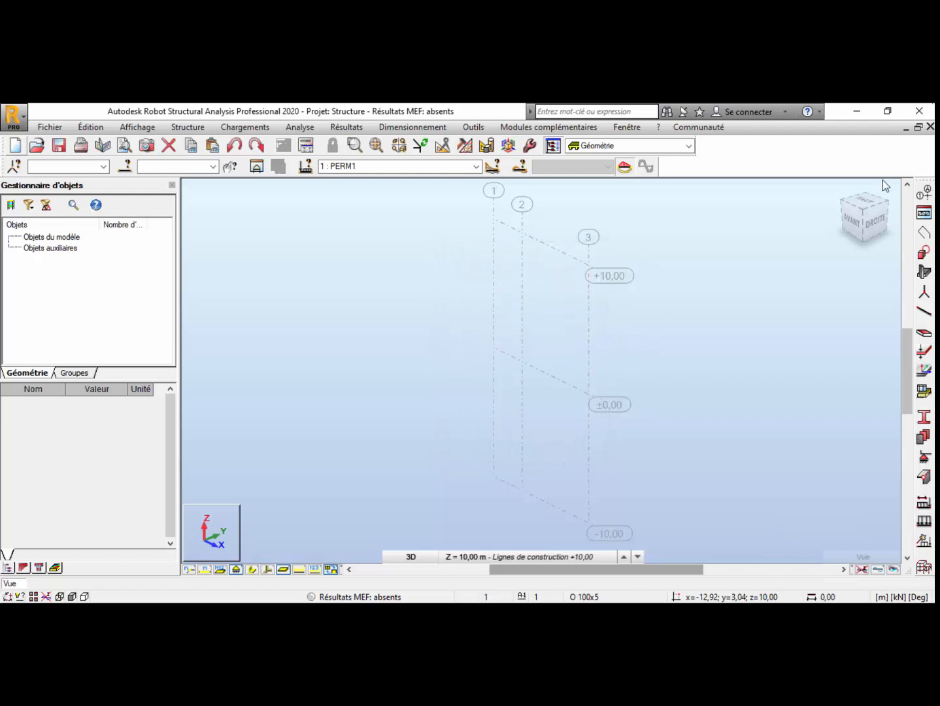
# - Draw a début-fin-centre arc from (-10; 0; 10) to (-10; 0; -10) through (-7; 0; 0), then leave the arc drawing mode
pyautogui.moveTo(885, 185); pyautogui.dragTo(686, 282)
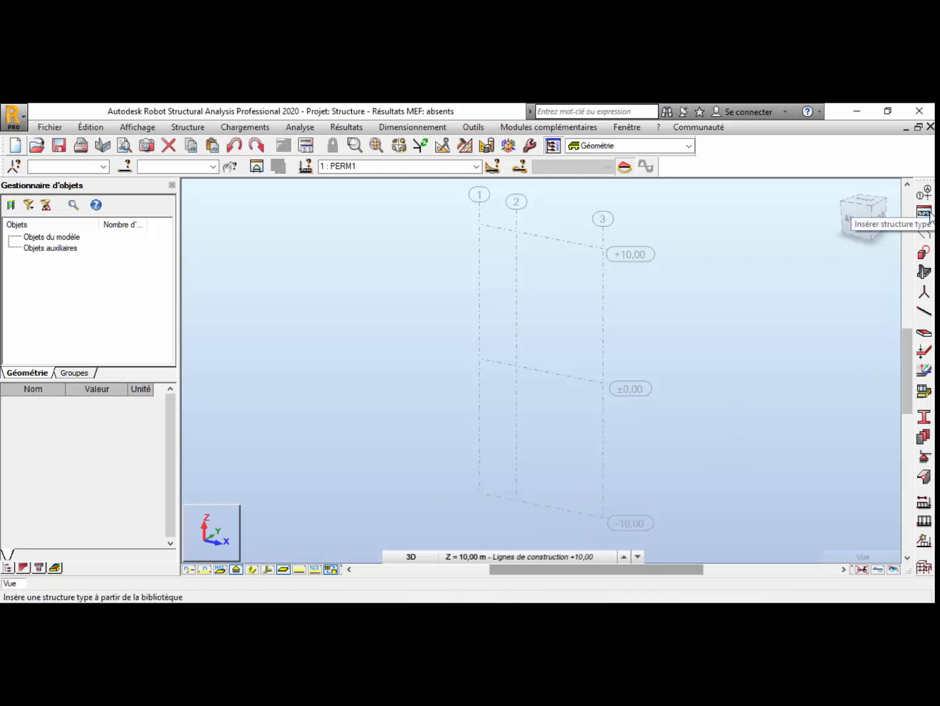
pyautogui.click(924, 252)
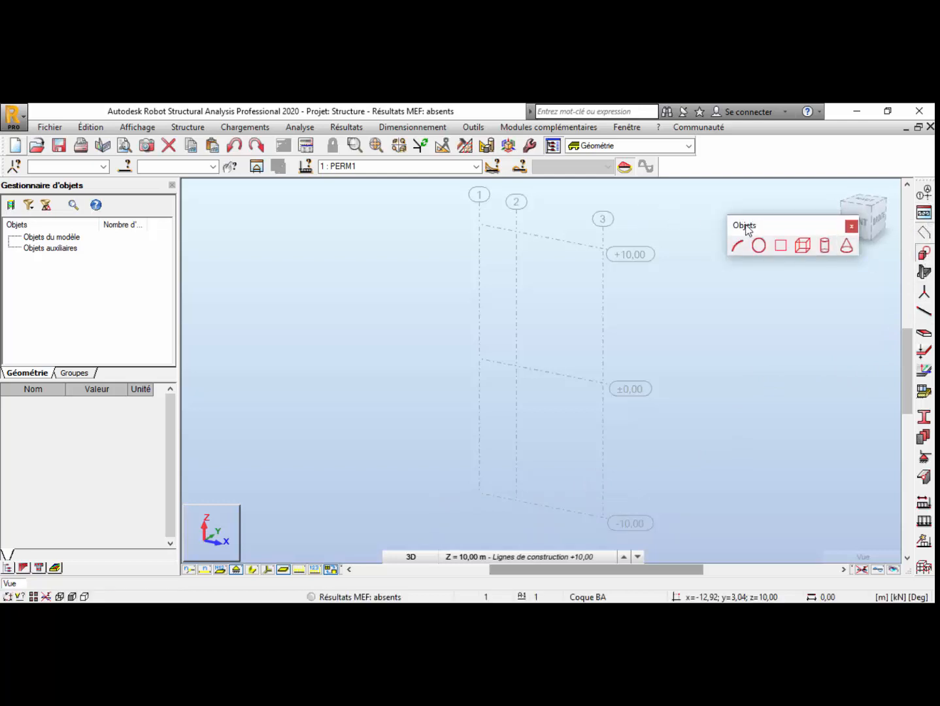
pyautogui.moveTo(747, 229); pyautogui.dragTo(250, 221)
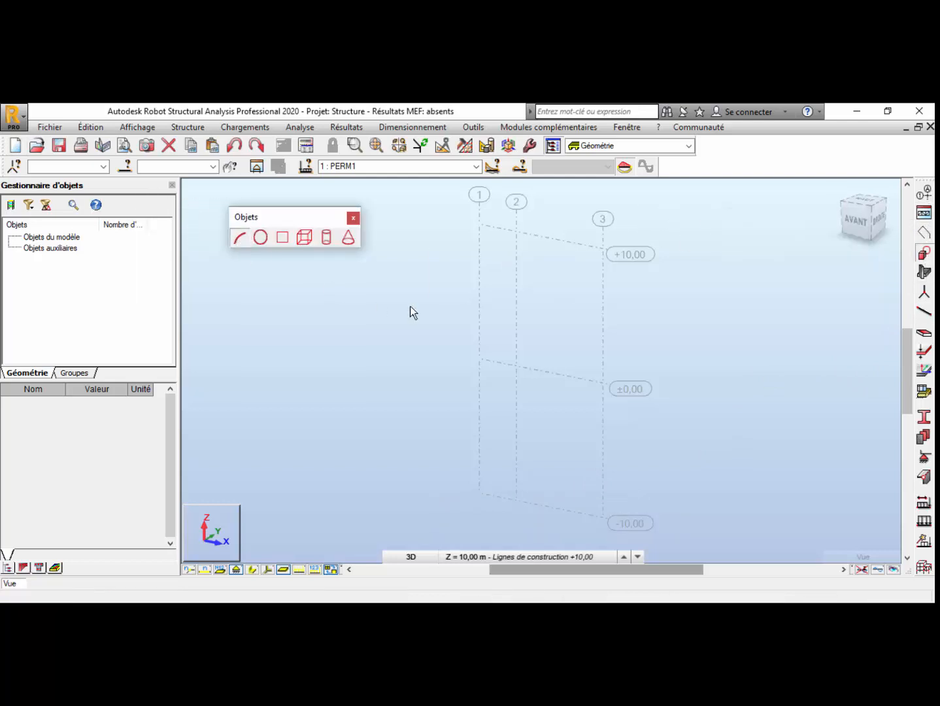
pyautogui.click(239, 238)
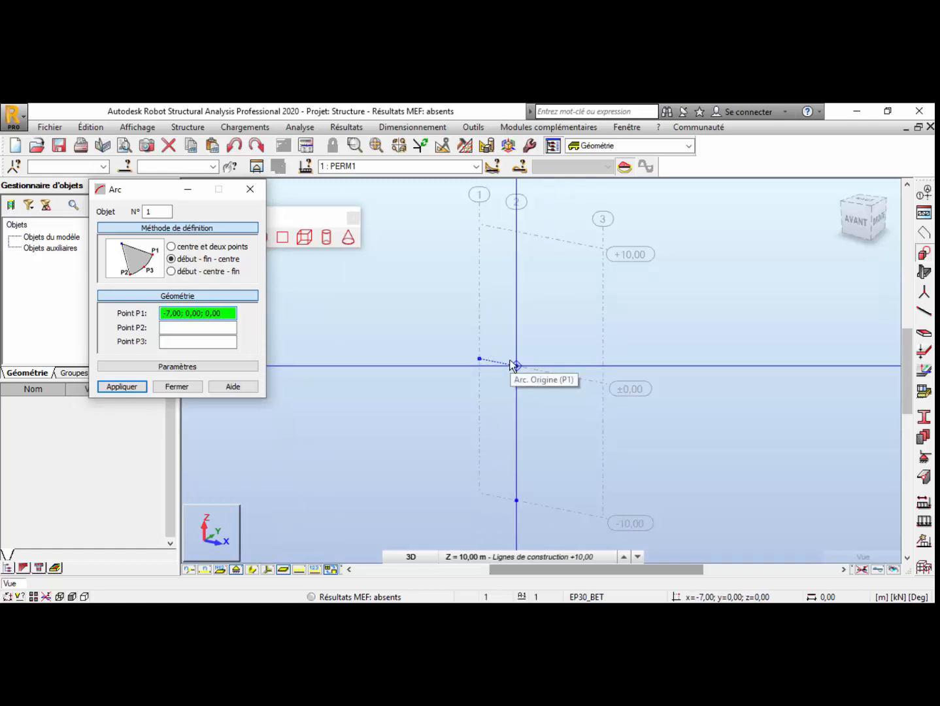
pyautogui.click(480, 226)
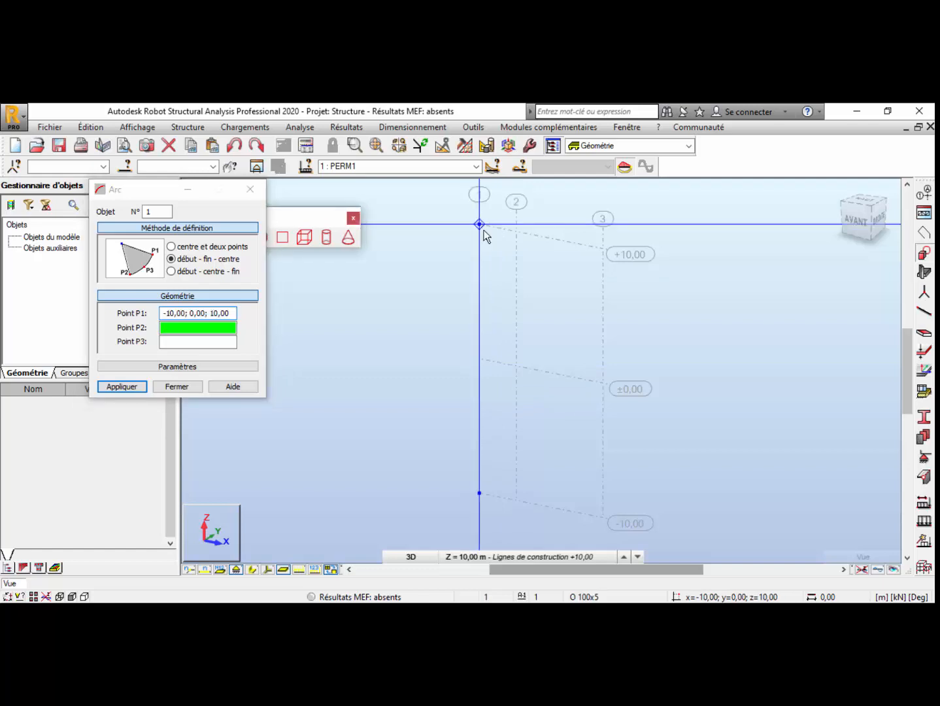
pyautogui.click(480, 494)
pyautogui.click(516, 364)
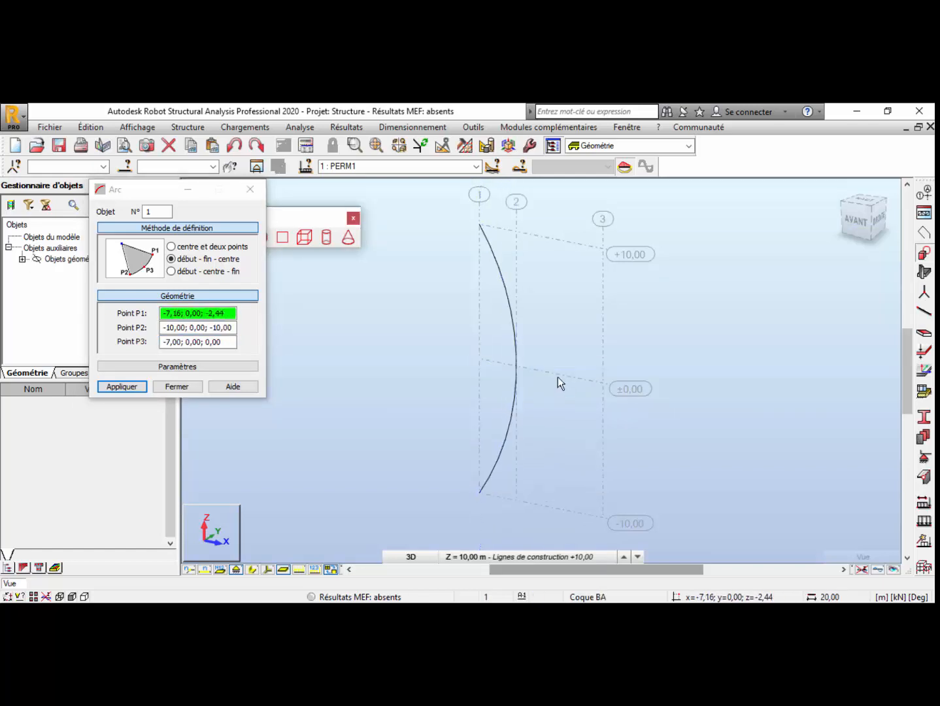
pyautogui.rightClick(453, 258)
pyautogui.click(455, 278)
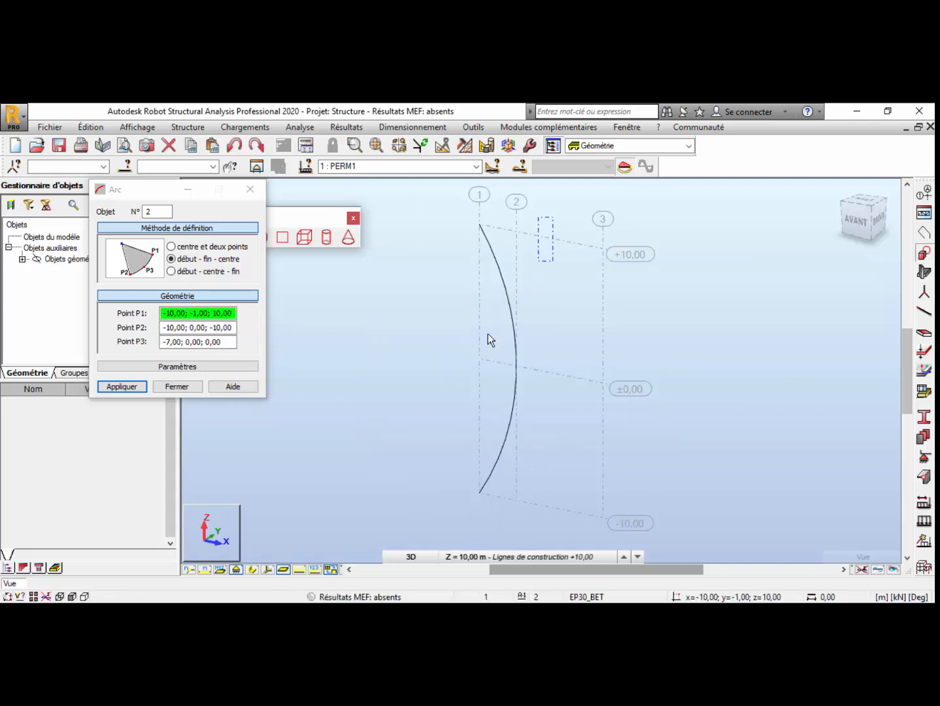
# - Select the profile arc and start a Révolution about the vertical axis from (0; 0; 0) to (0; 0; 10)
pyautogui.moveTo(487, 334); pyautogui.dragTo(550, 211)
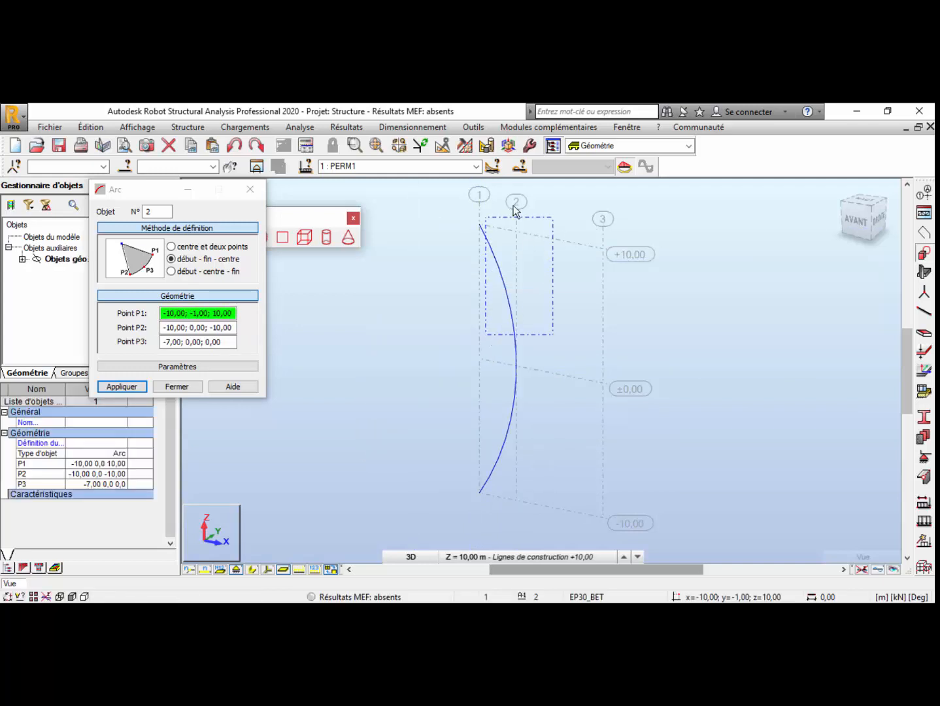
pyautogui.click(464, 146)
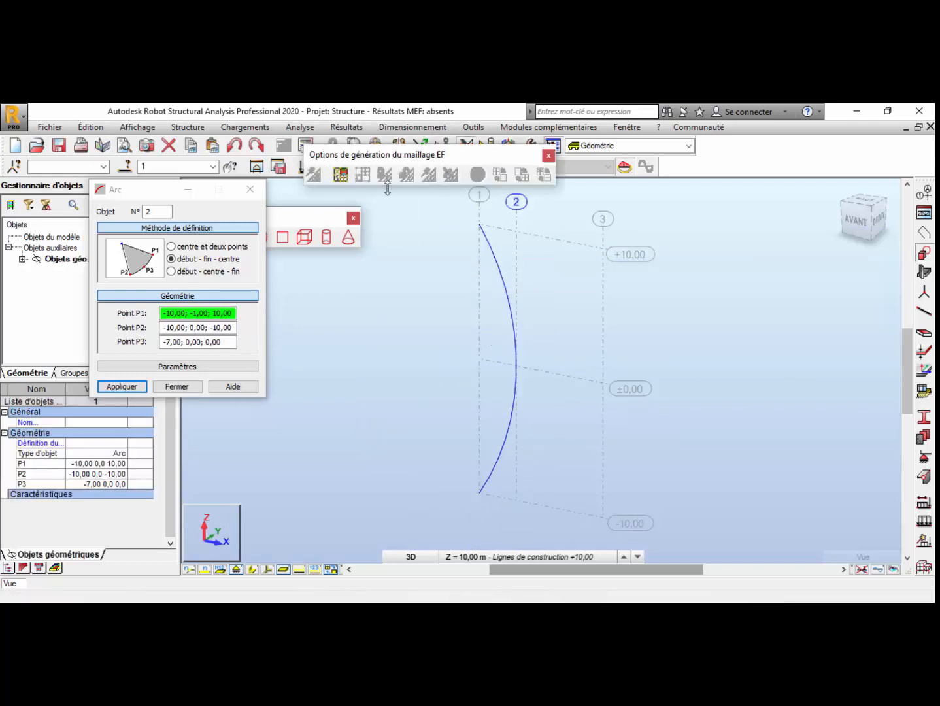
pyautogui.click(551, 157)
pyautogui.click(444, 145)
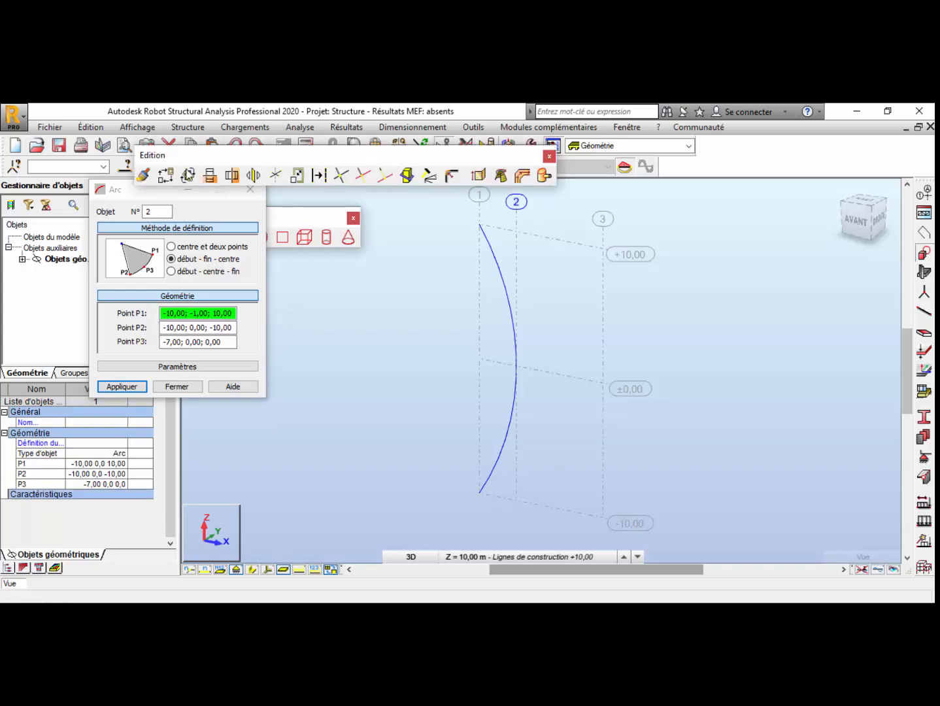
pyautogui.click(502, 175)
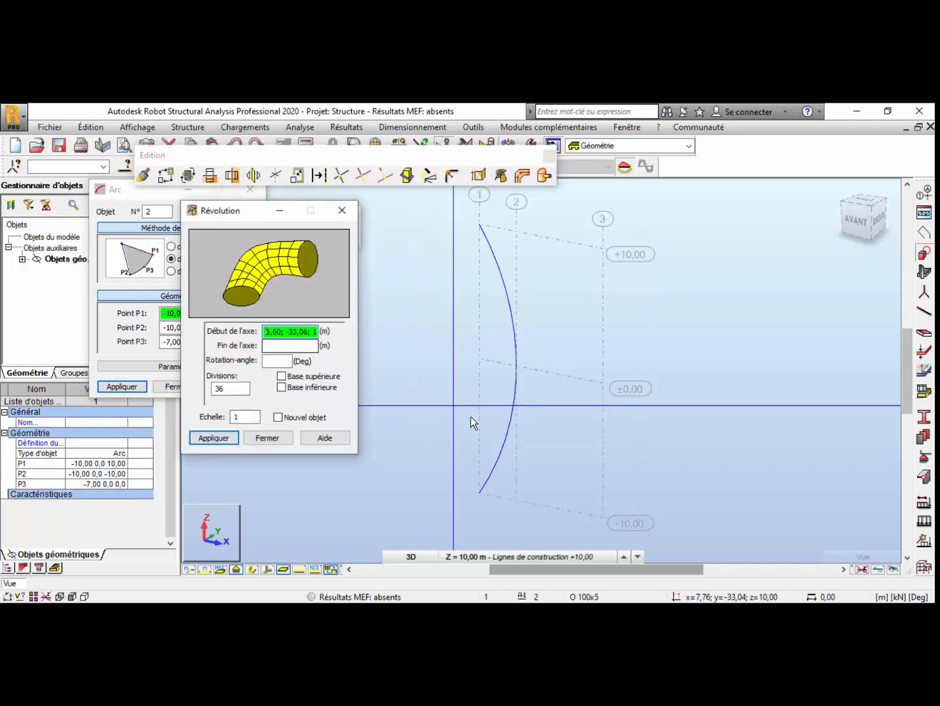
pyautogui.click(604, 383)
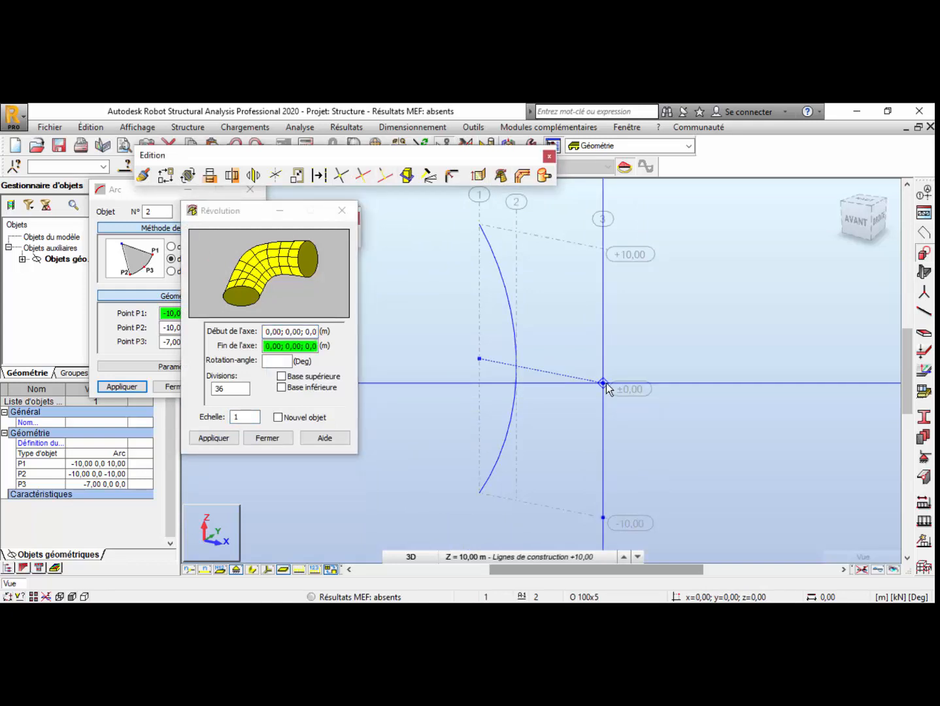
pyautogui.click(604, 249)
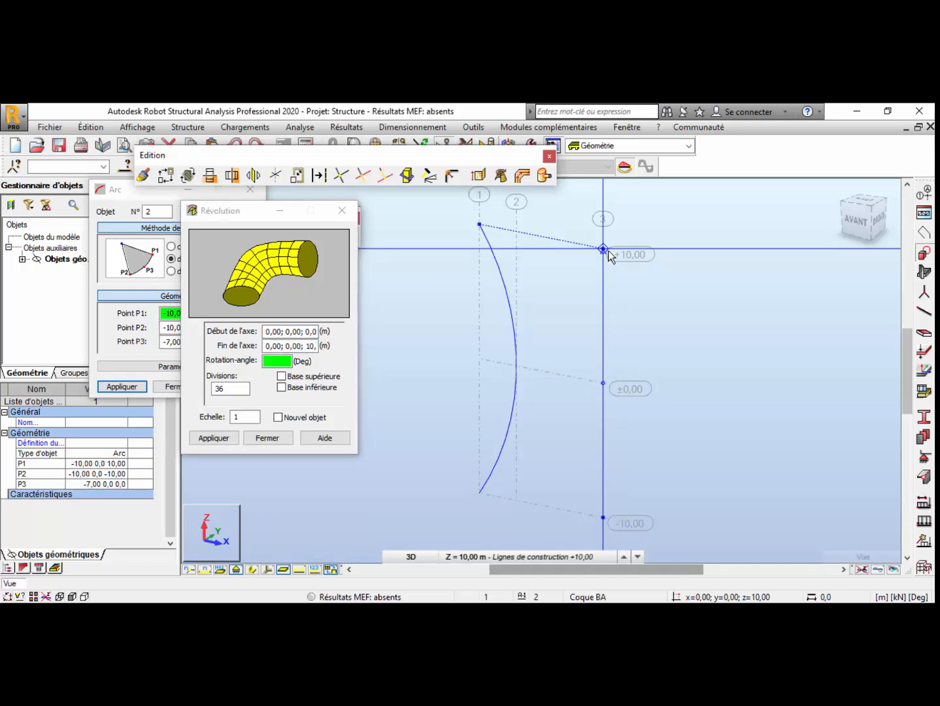
# - Apply the revolution with a rotation angle of 180° and 40 divisions, then close its dialog
pyautogui.moveTo(287, 362); pyautogui.dragTo(202, 364)
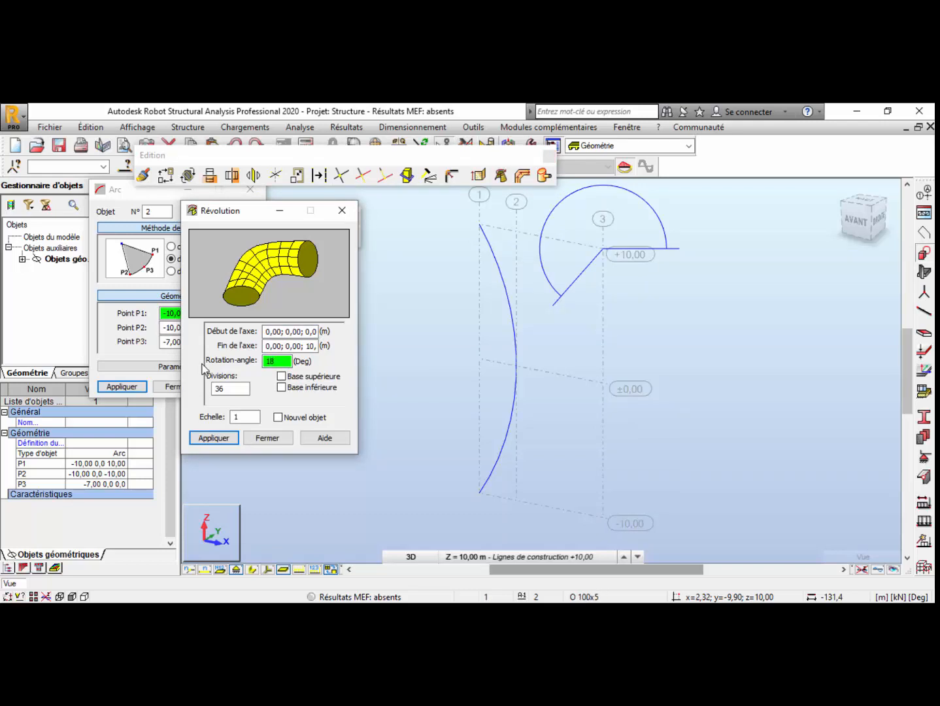
pyautogui.doubleClick(233, 389)
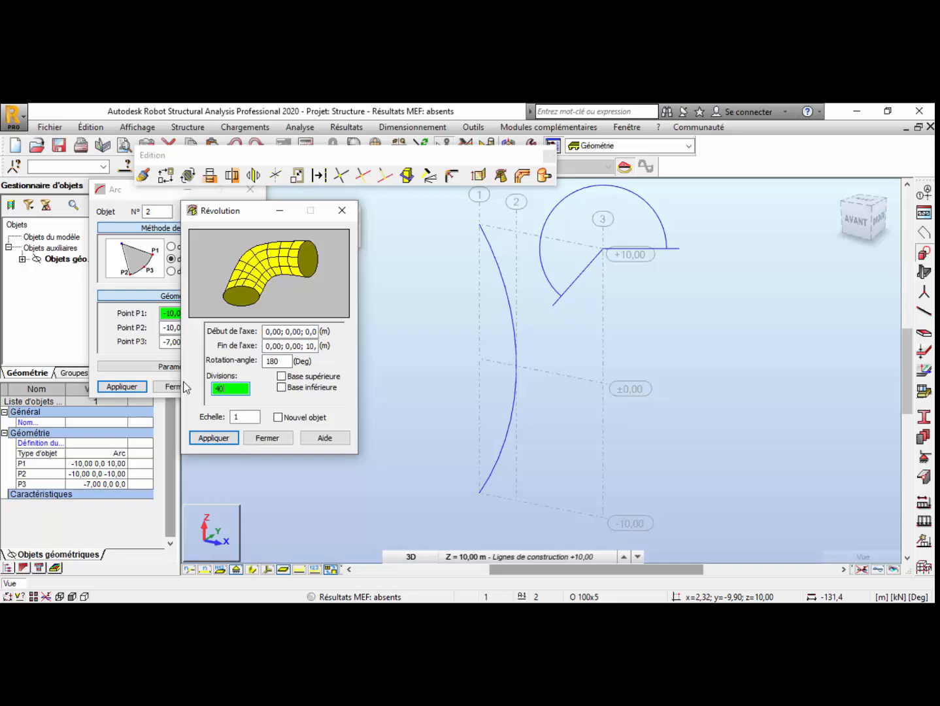
pyautogui.doubleClick(290, 362)
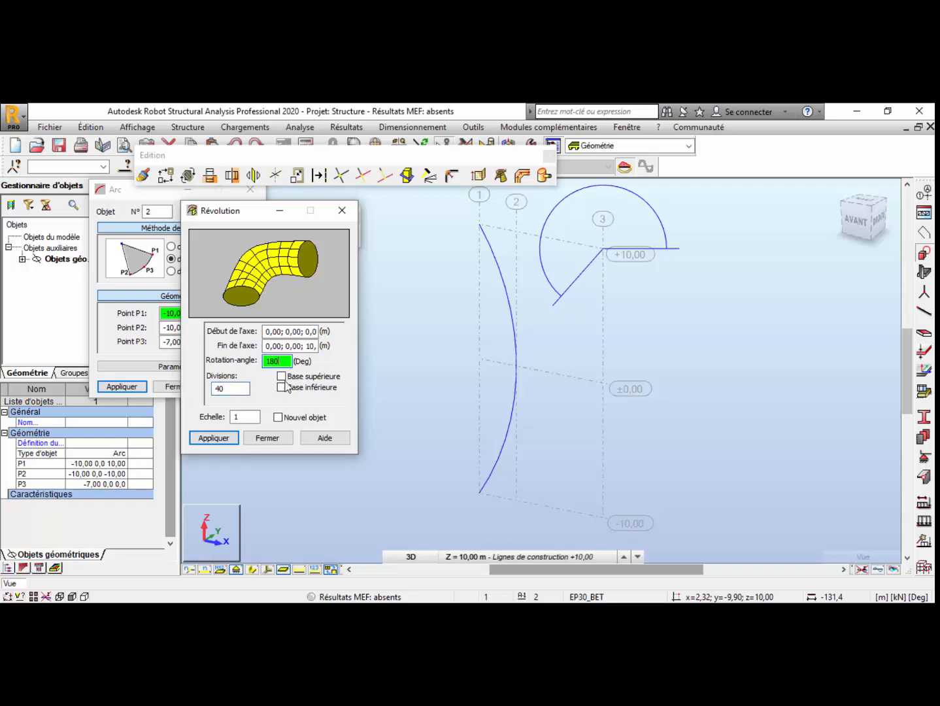
pyautogui.click(222, 440)
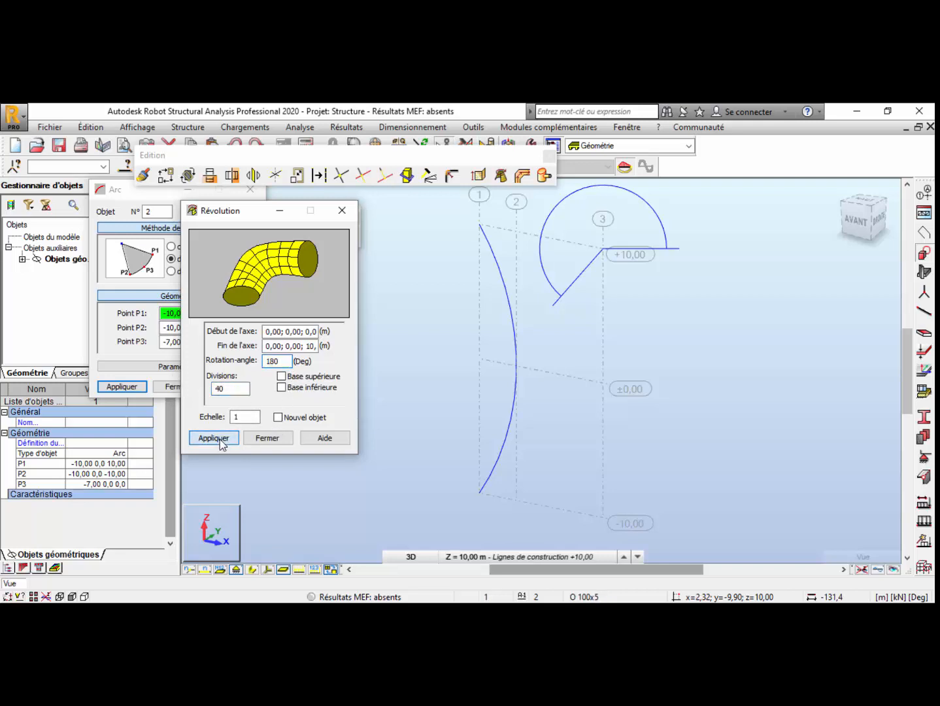
pyautogui.click(266, 438)
# - Close the Arc dialog and the geometric objects toolbar
pyautogui.rightClick(383, 349)
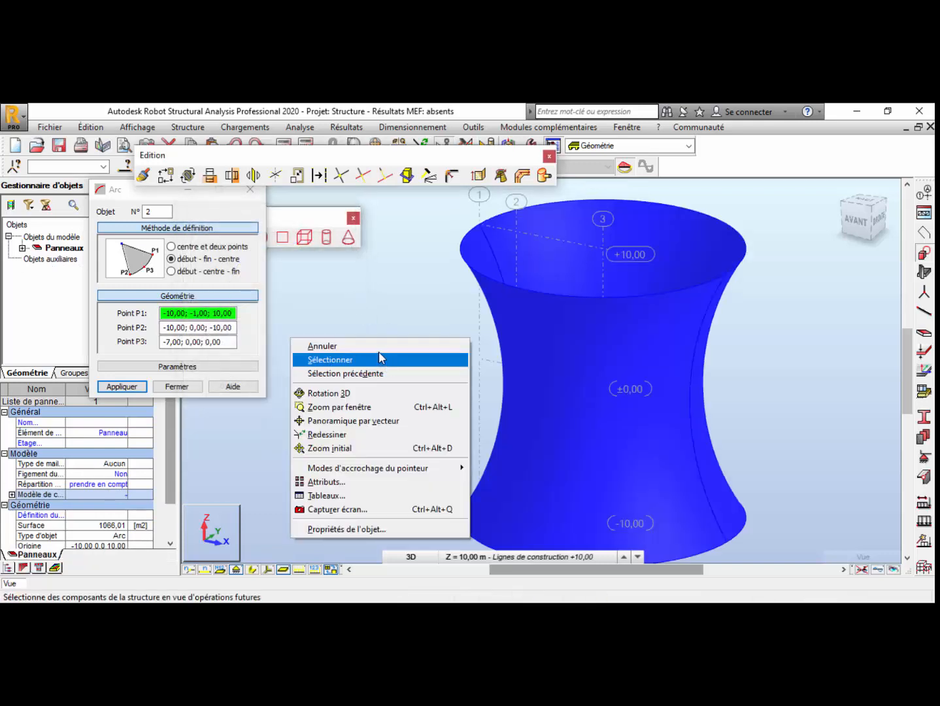
pyautogui.click(233, 199)
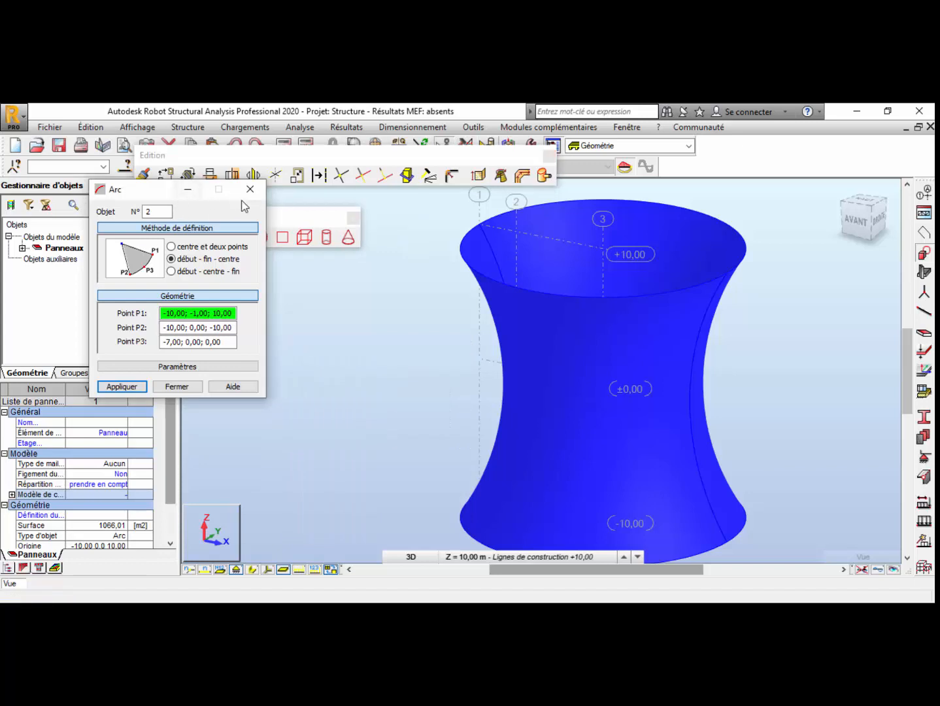
pyautogui.click(250, 188)
pyautogui.click(353, 218)
# - Assign the linear support Encastrement to both half-circle edges at the shell's base, then close the Appuis dialog
pyautogui.scroll(-4, 330, 296)
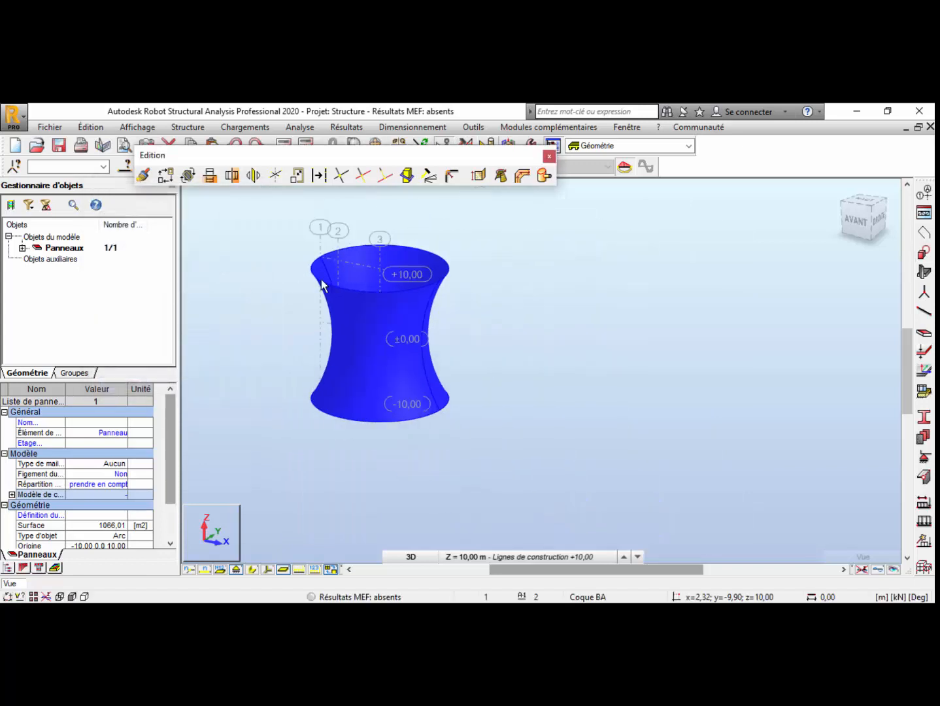
pyautogui.rightClick(534, 257)
pyautogui.click(516, 314)
pyautogui.moveTo(489, 336); pyautogui.dragTo(328, 306)
pyautogui.scroll(5, 336, 307)
pyautogui.scroll(-3, 401, 336)
pyautogui.rightClick(621, 291)
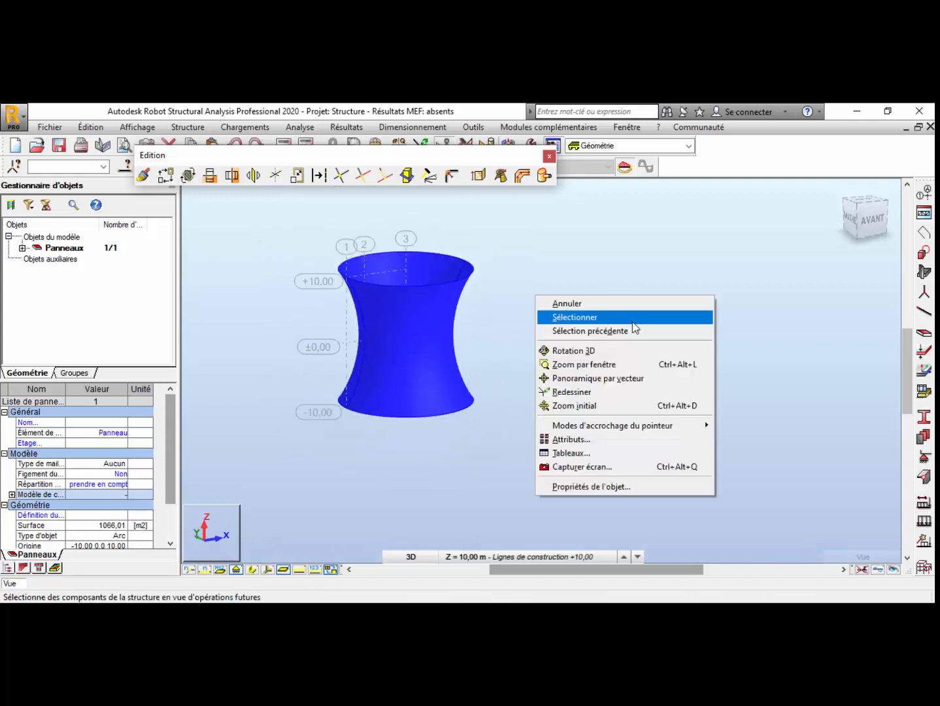
pyautogui.click(631, 319)
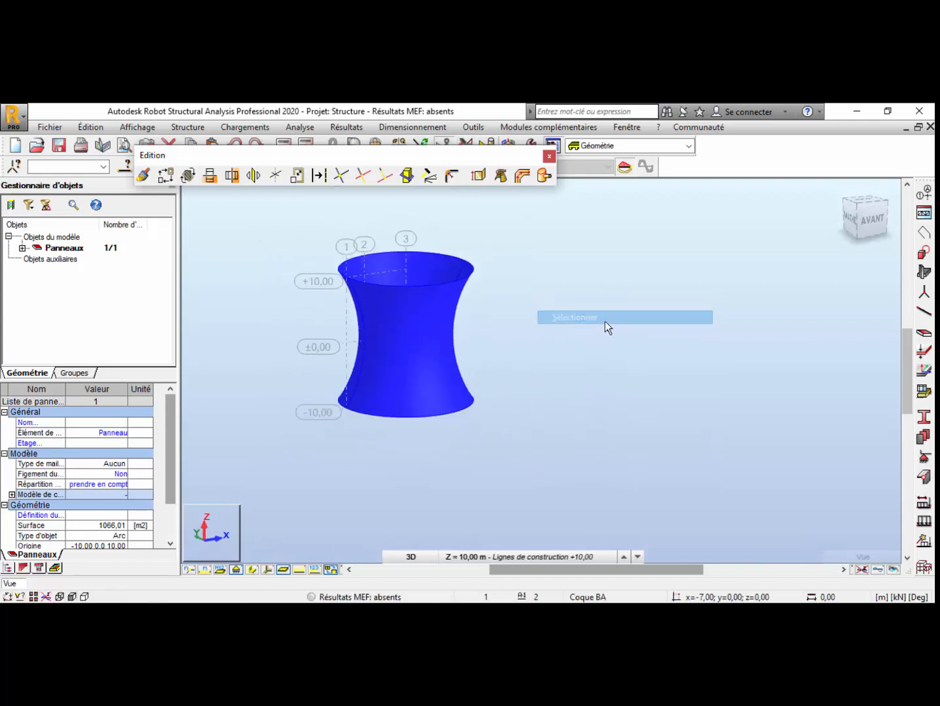
pyautogui.click(924, 458)
pyautogui.click(327, 216)
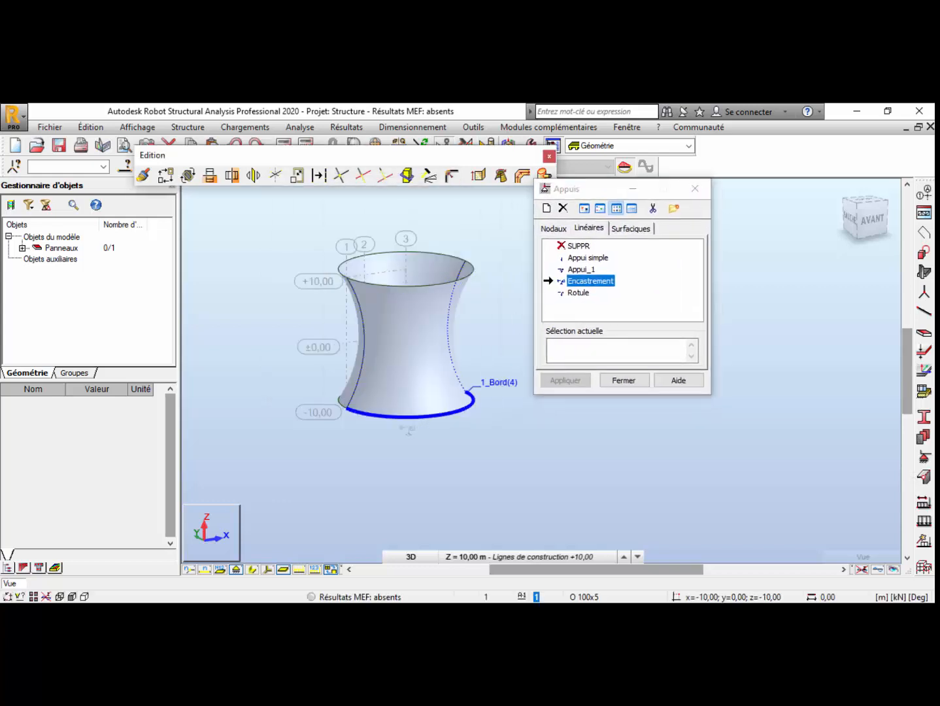
pyautogui.click(473, 395)
pyautogui.click(337, 414)
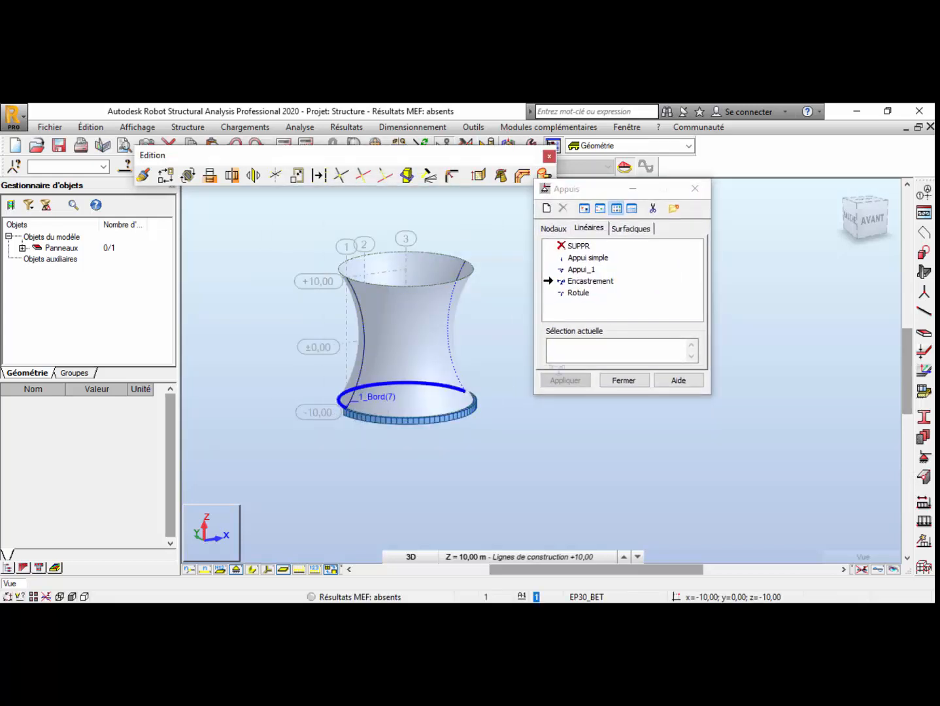
pyautogui.click(623, 380)
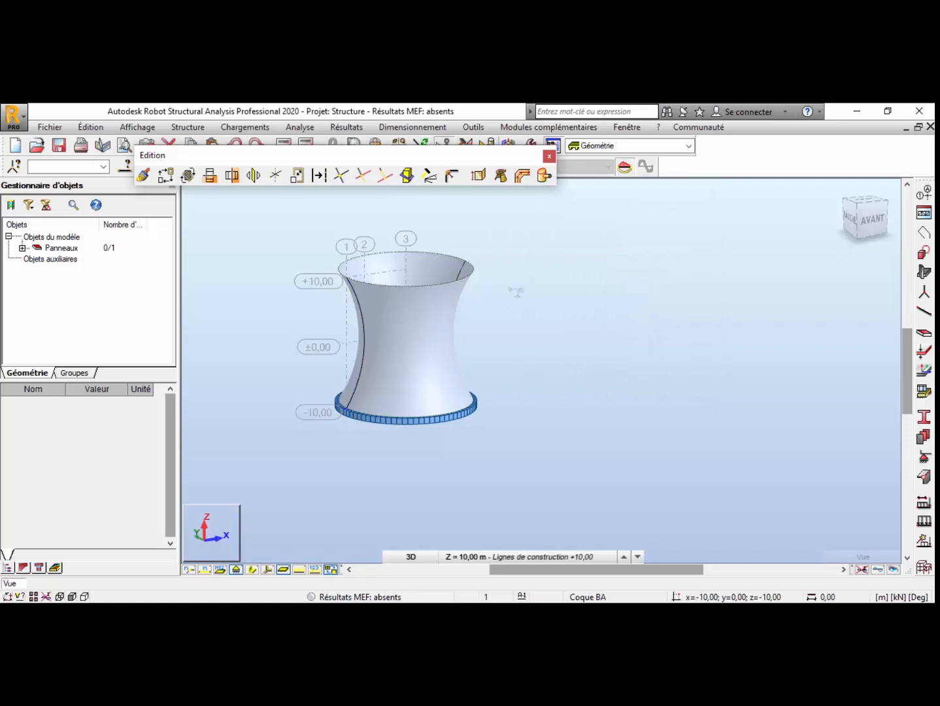
# - Select the whole shell panel with a selection window
pyautogui.scroll(-2, 527, 347)
pyautogui.scroll(-1, 526, 347)
pyautogui.rightClick(523, 233)
pyautogui.click(526, 262)
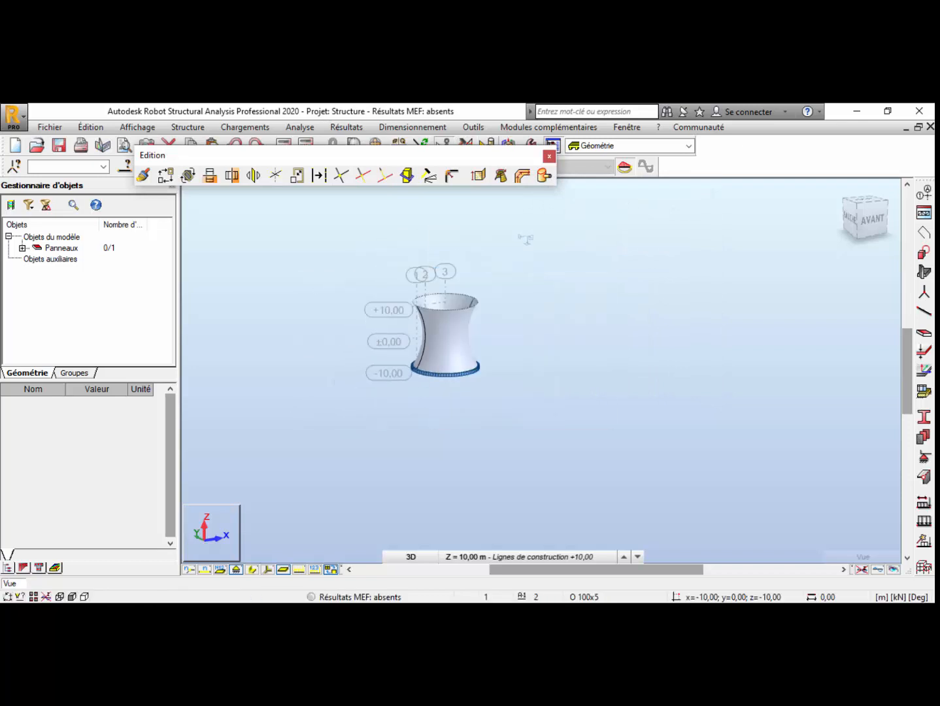
pyautogui.rightClick(525, 240)
pyautogui.click(541, 254)
pyautogui.moveTo(580, 262); pyautogui.dragTo(357, 315)
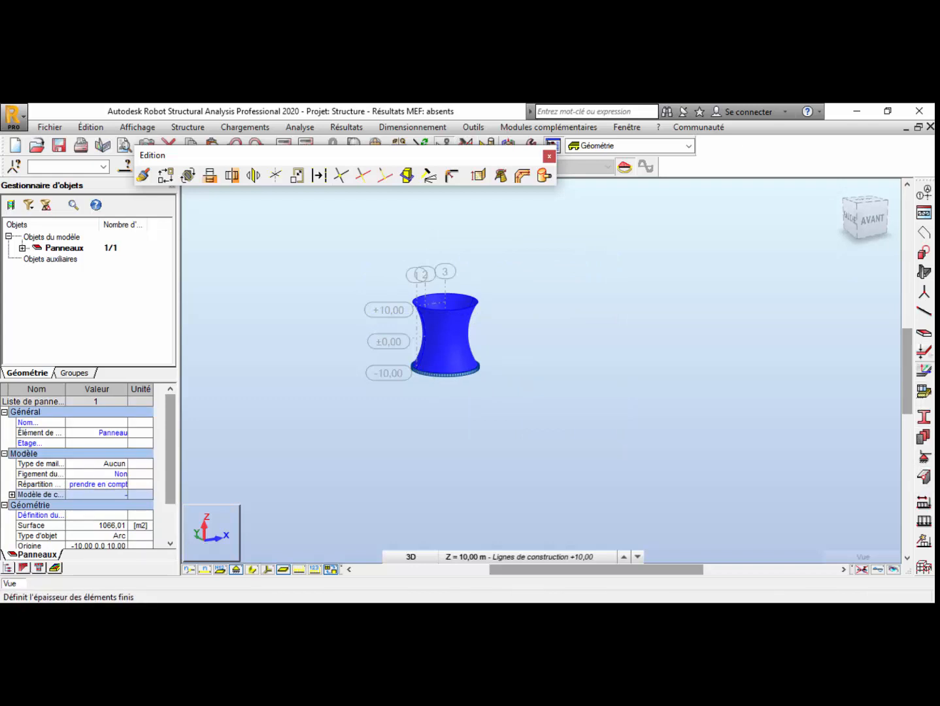
# - Define EP30_BET as a uniform 30 cm thickness in BETON20, overwriting the existing definition, and assign it to the selected shell
pyautogui.click(924, 351)
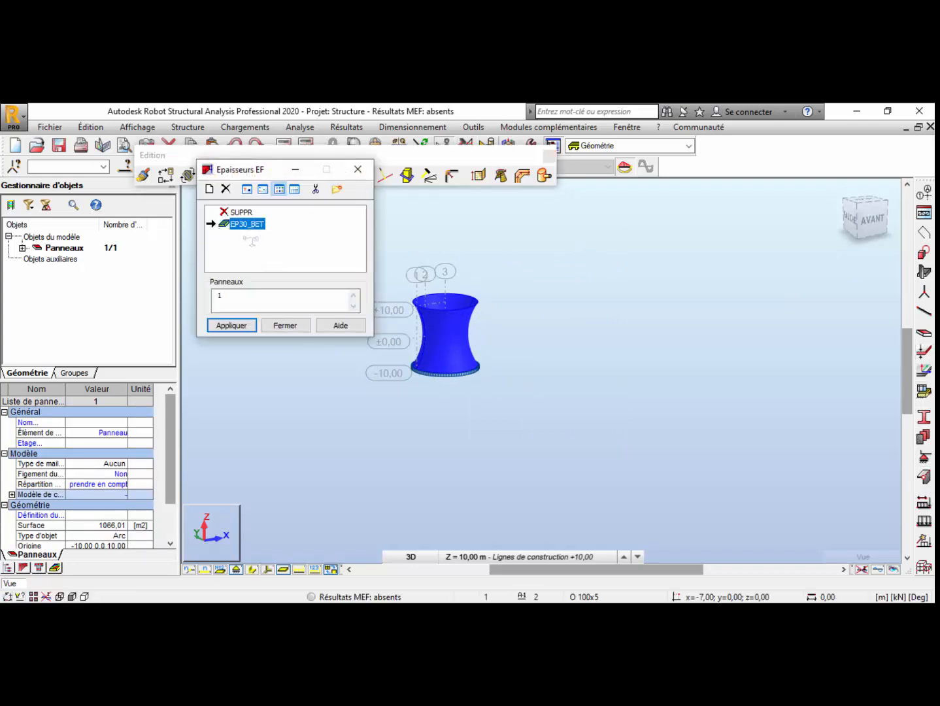
pyautogui.doubleClick(247, 224)
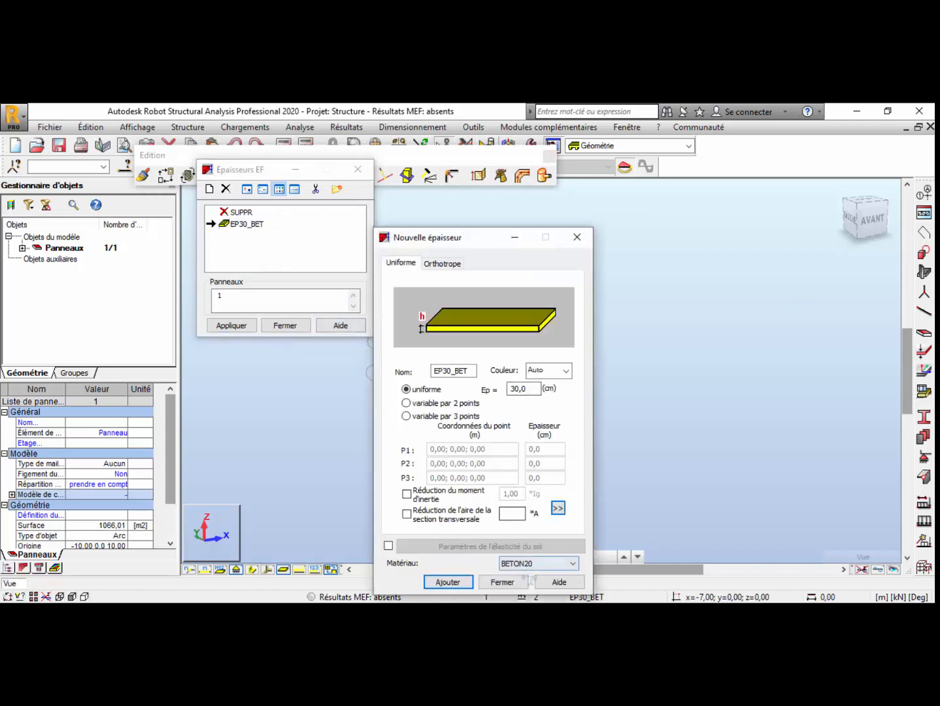
pyautogui.click(572, 563)
pyautogui.click(519, 293)
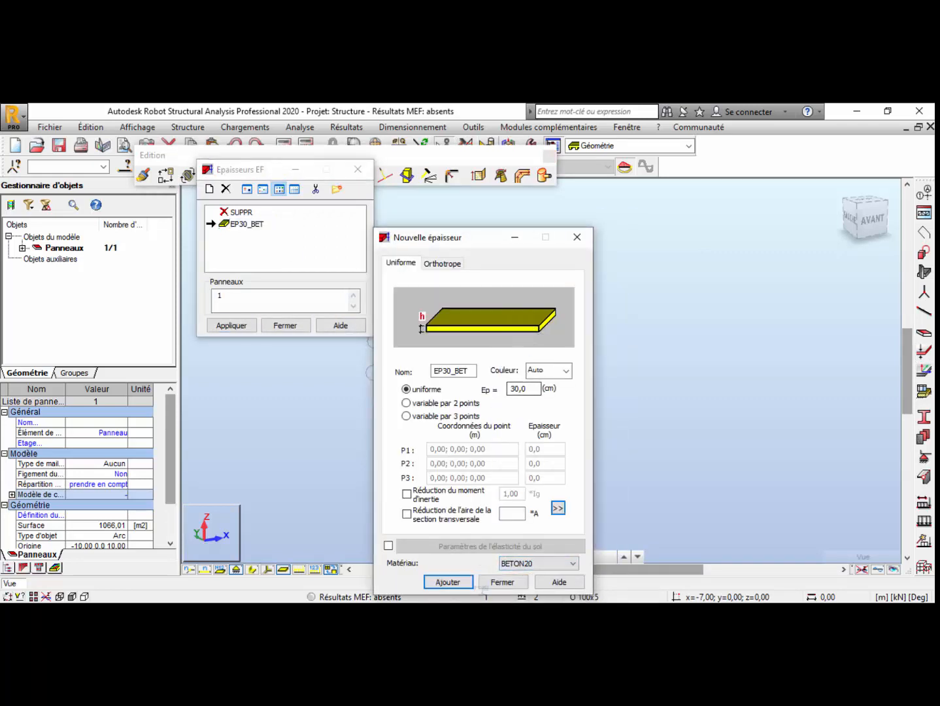
pyautogui.click(448, 582)
pyautogui.click(493, 447)
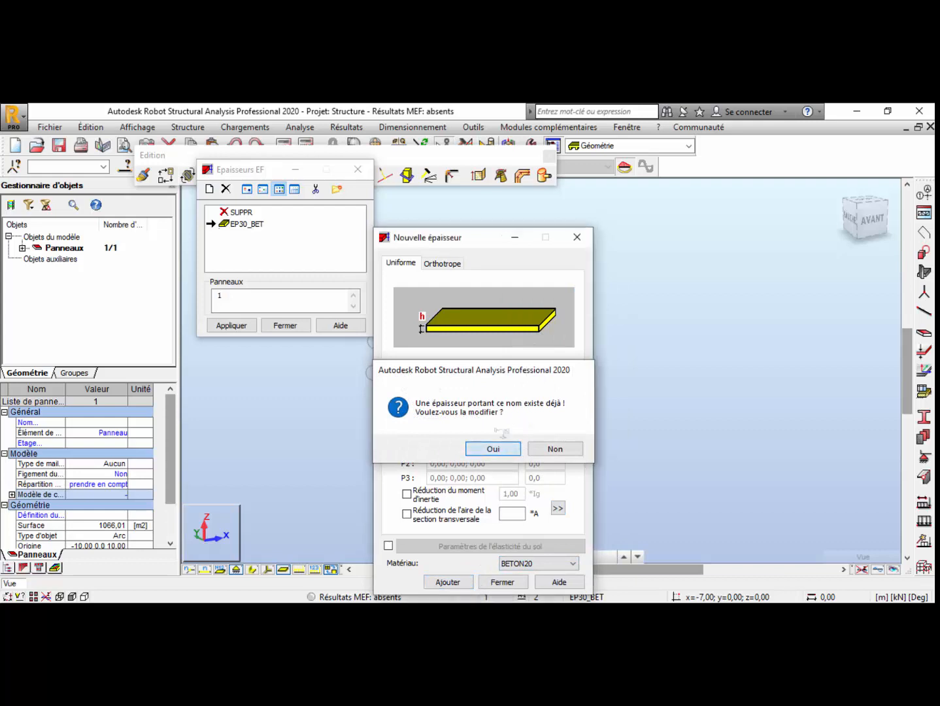
pyautogui.click(502, 582)
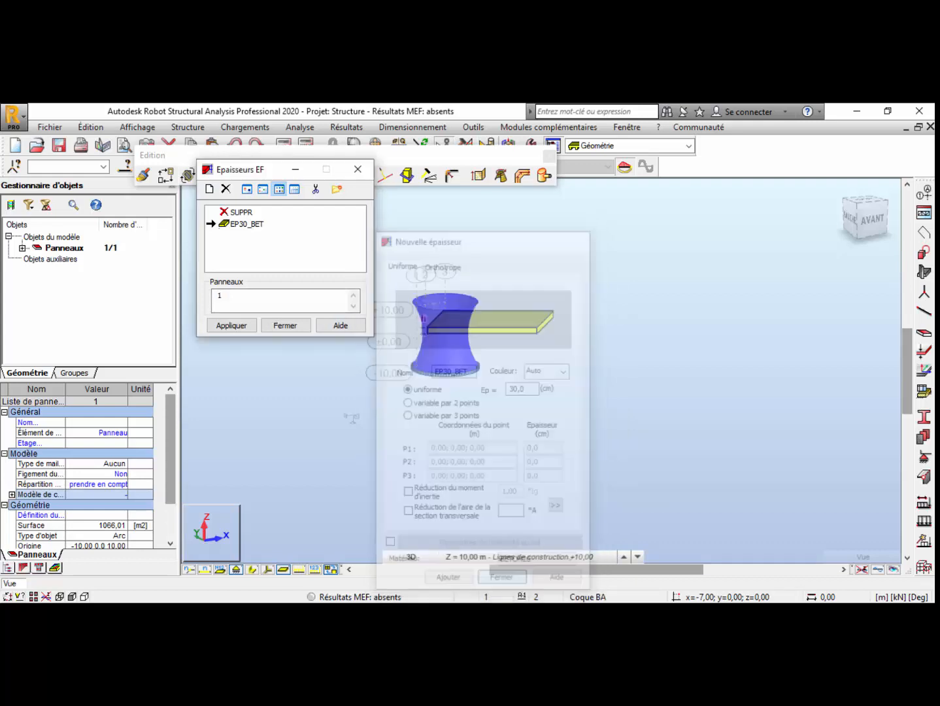
pyautogui.click(231, 325)
pyautogui.click(285, 324)
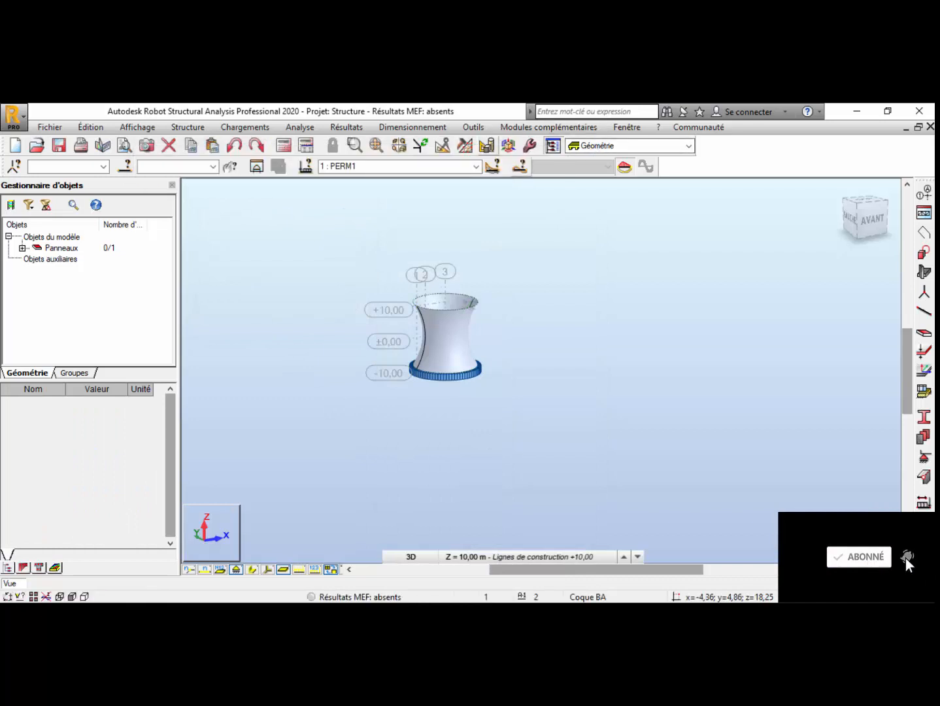
# - Set the shell's meshing options to the Delaunay method with Delaunay + Kang, keeping the 1.00 m element size
pyautogui.scroll(-3, 472, 377)
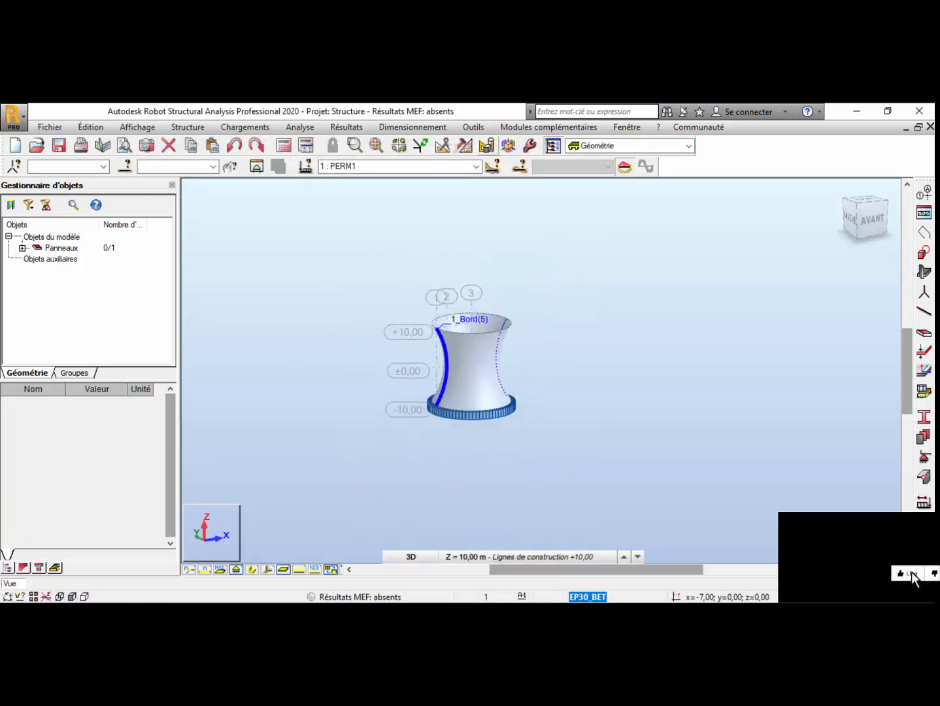
pyautogui.click(429, 262)
pyautogui.click(442, 146)
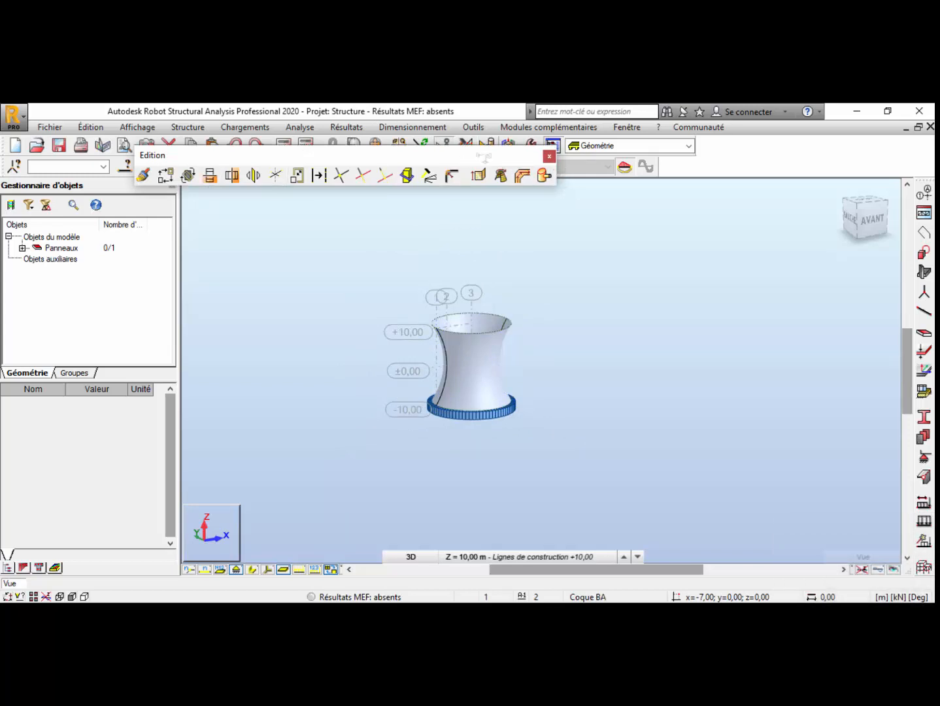
pyautogui.click(549, 156)
pyautogui.click(465, 146)
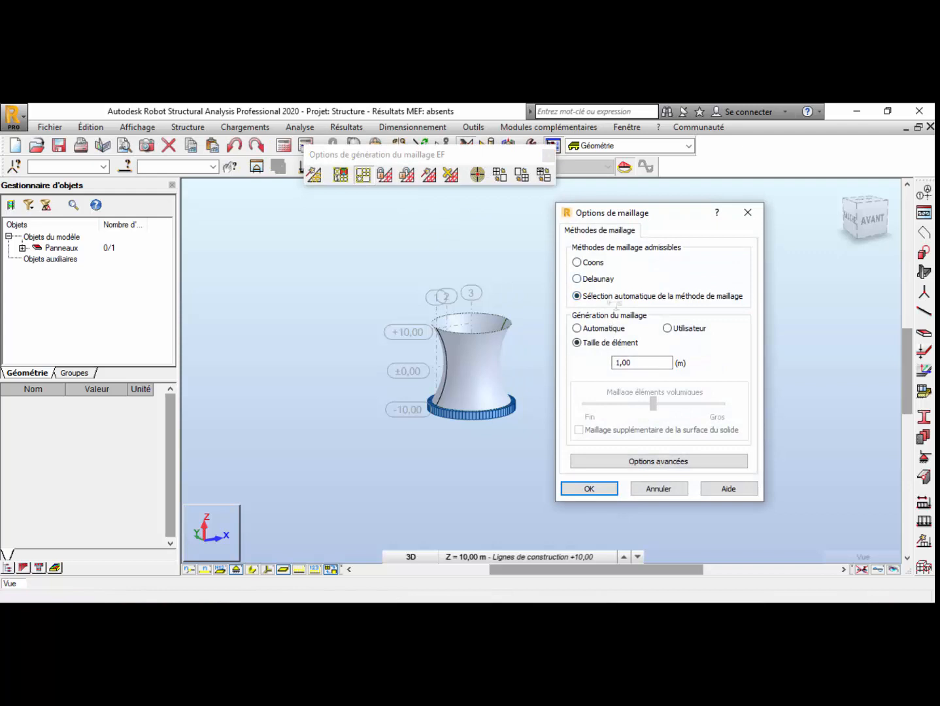
pyautogui.click(608, 279)
pyautogui.click(634, 461)
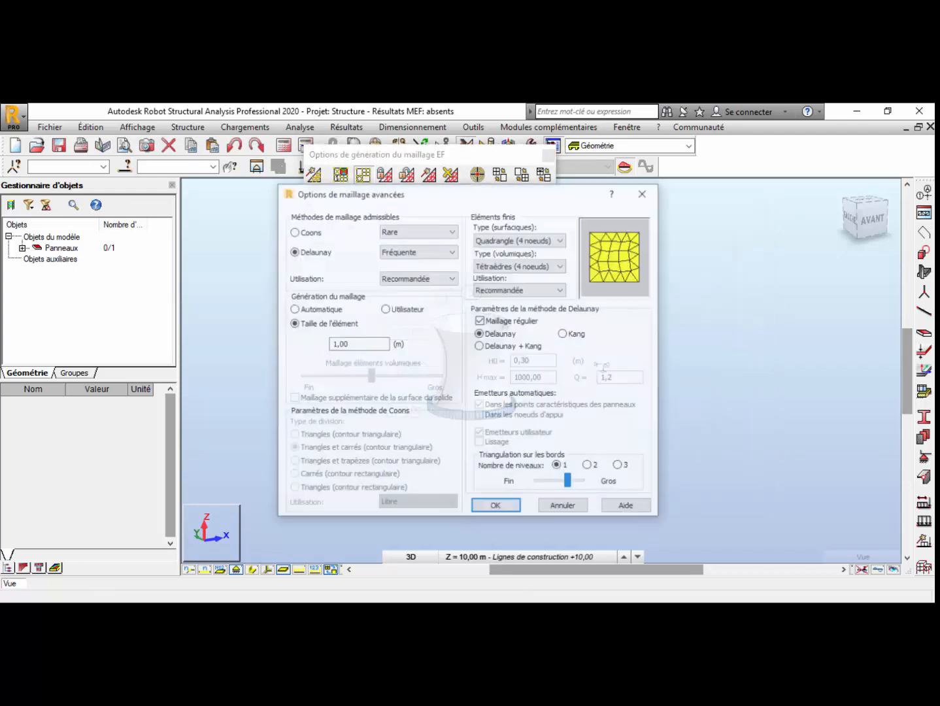
pyautogui.click(513, 347)
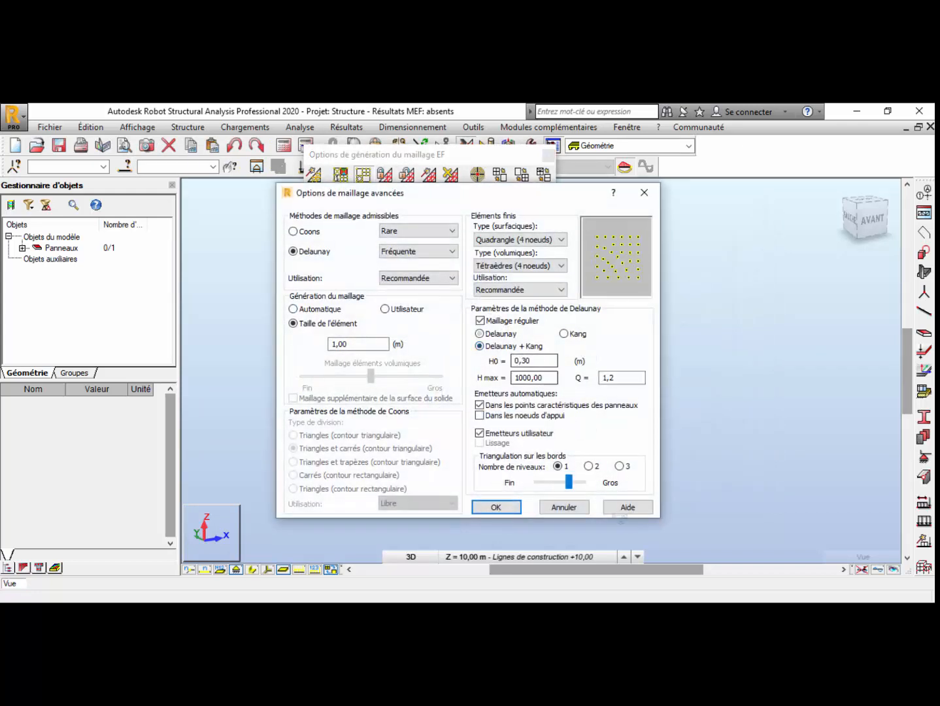
pyautogui.click(515, 509)
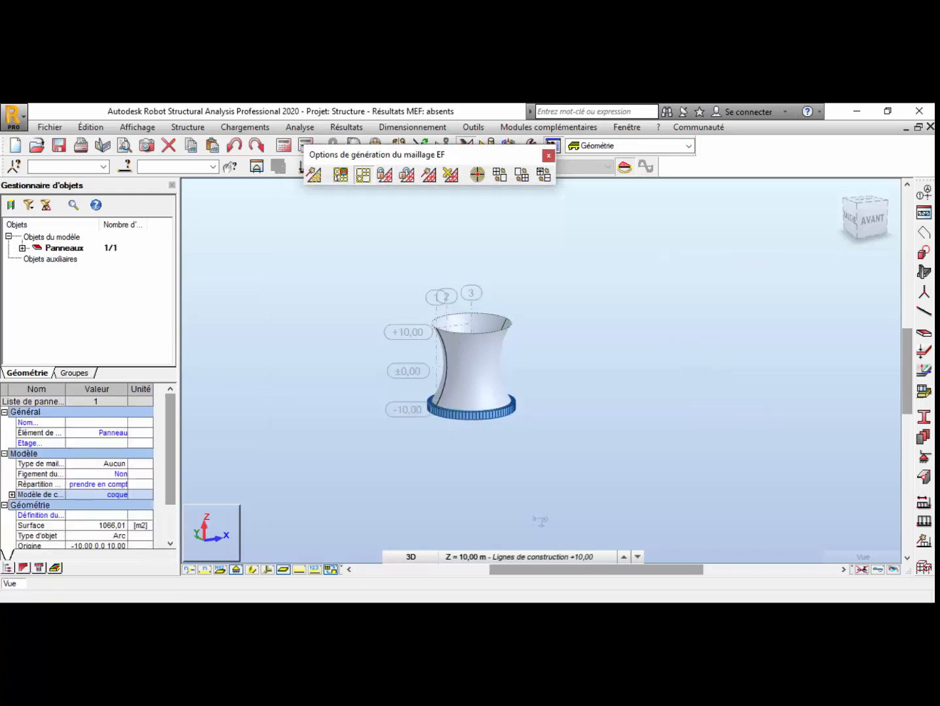
# - Clear the panel selection and generate the finite element mesh of the shell
pyautogui.rightClick(328, 292)
pyautogui.click(392, 313)
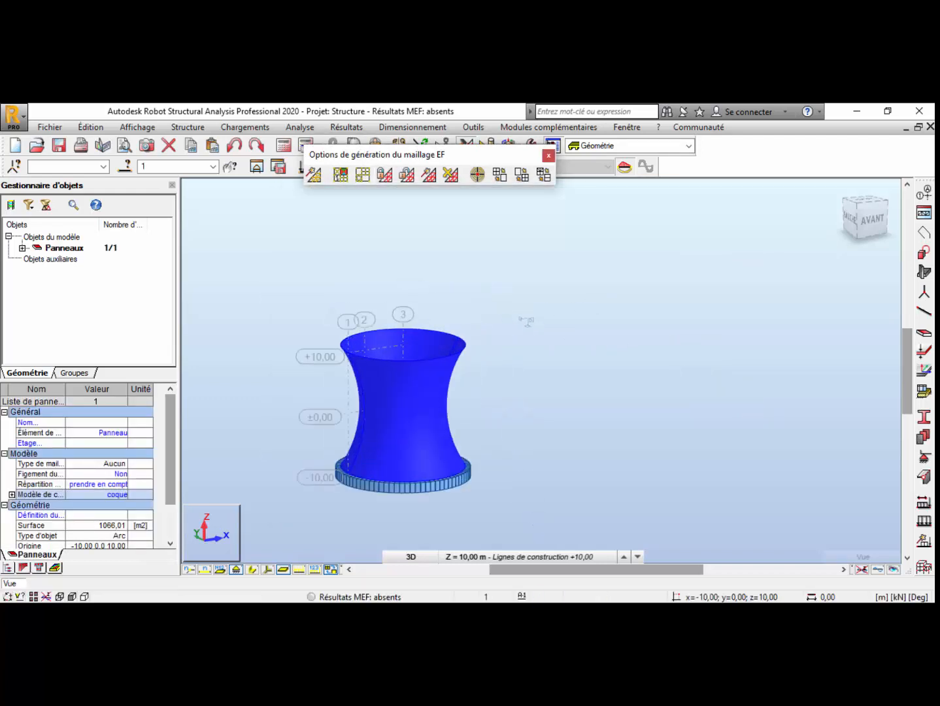
pyautogui.click(511, 341)
pyautogui.scroll(3, 340, 385)
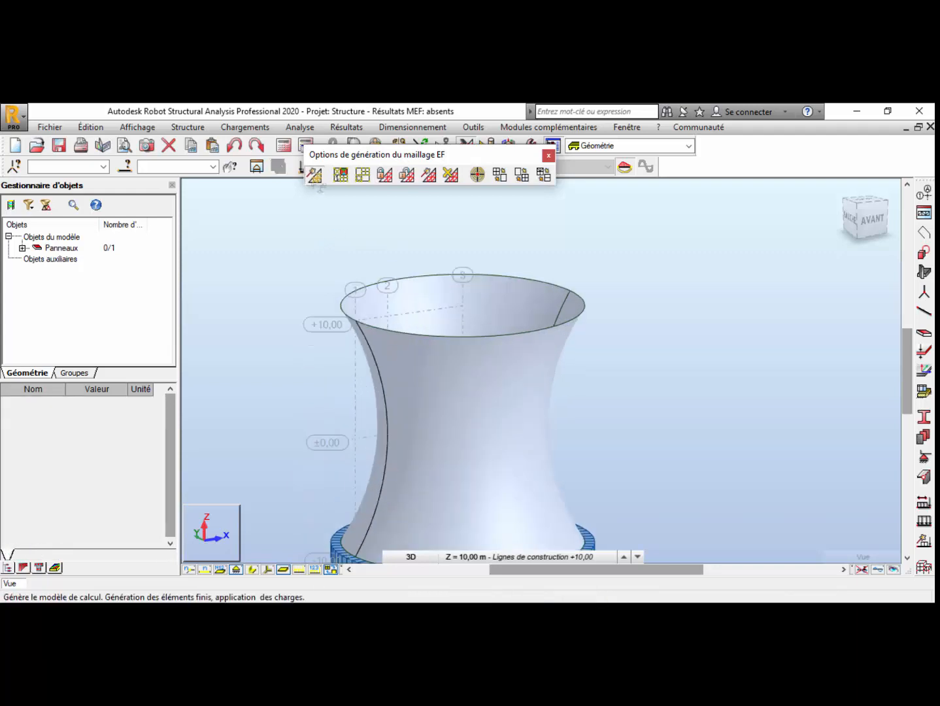
pyautogui.click(316, 176)
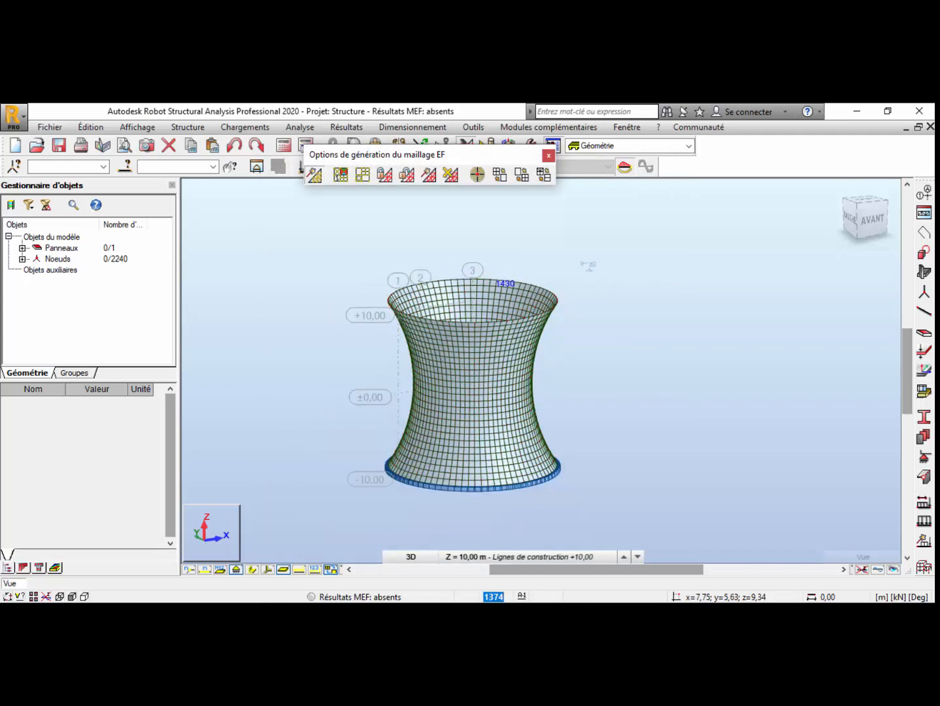
# - Examine the meshed tower shell in 3D from the front, from above and from the rear
pyautogui.scroll(-2, 573, 246)
pyautogui.rightClick(504, 231)
pyautogui.click(618, 285)
pyautogui.moveTo(618, 286); pyautogui.dragTo(608, 333)
pyautogui.scroll(3, 534, 297)
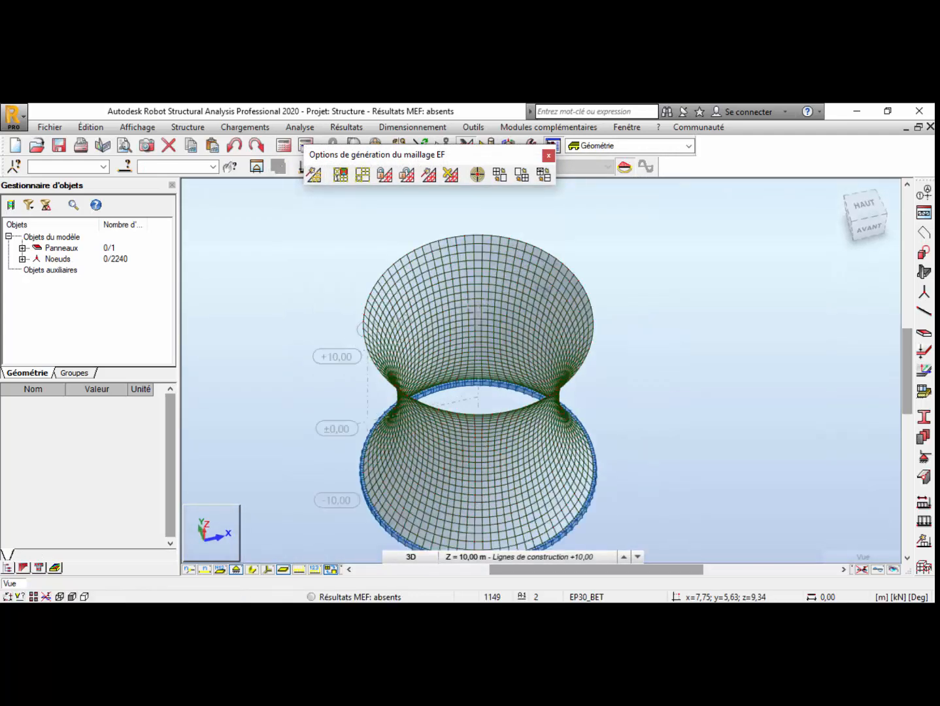
pyautogui.scroll(5, 536, 314)
pyautogui.scroll(-3, 617, 418)
pyautogui.moveTo(721, 398); pyautogui.dragTo(485, 351)
pyautogui.scroll(-6, 457, 343)
pyautogui.scroll(8, 485, 351)
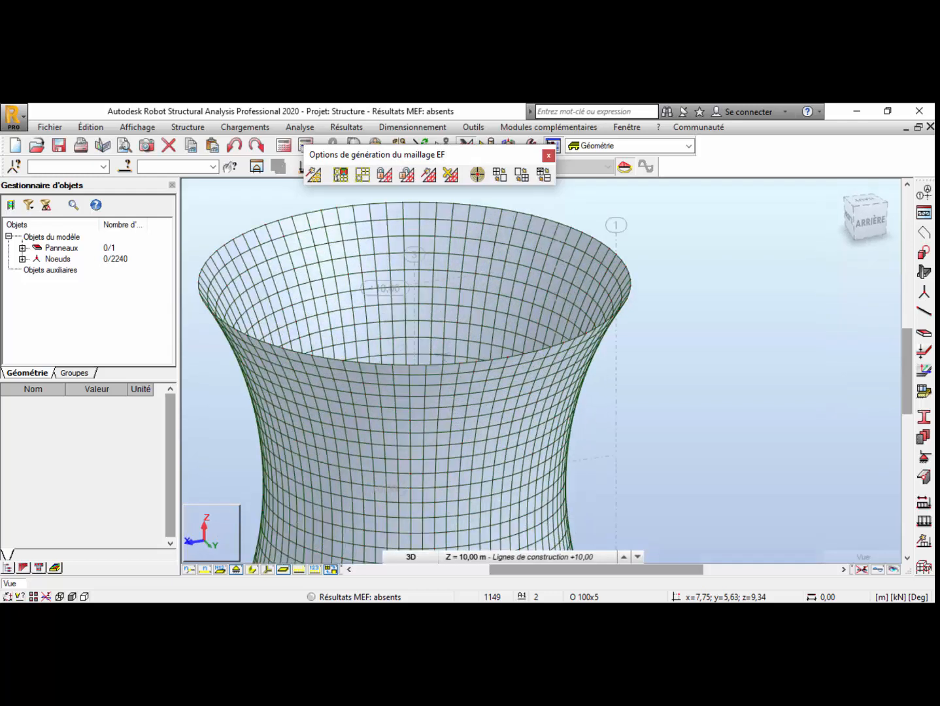
pyautogui.scroll(-9, 536, 373)
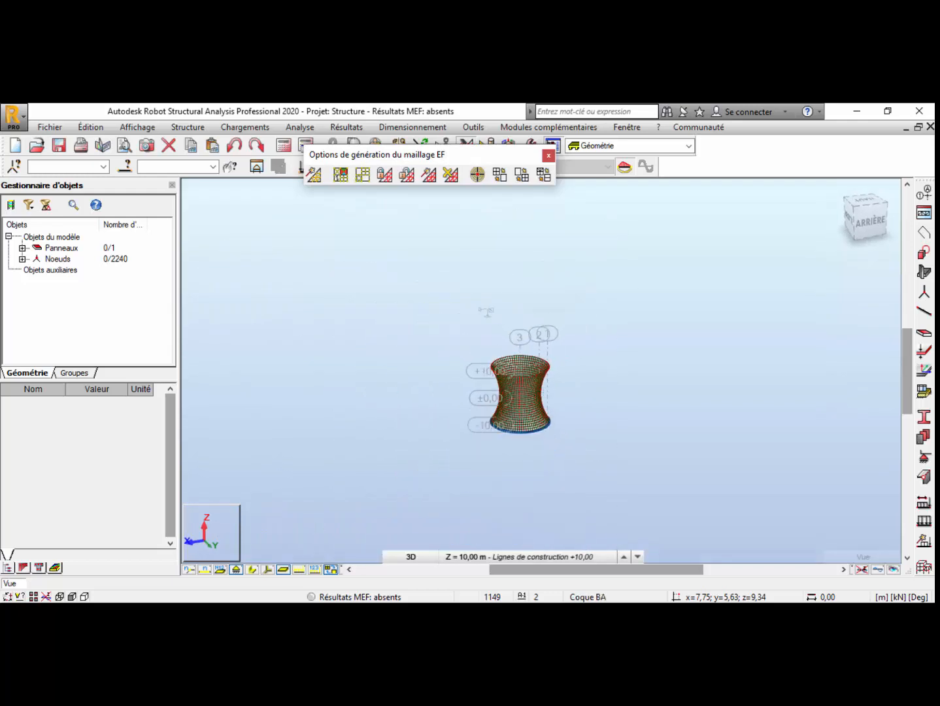
# - Inspect the finite element mesh on the shell's rear face and around its upper rim close up
pyautogui.rightClick(344, 289)
pyautogui.click(418, 312)
pyautogui.scroll(6, 539, 389)
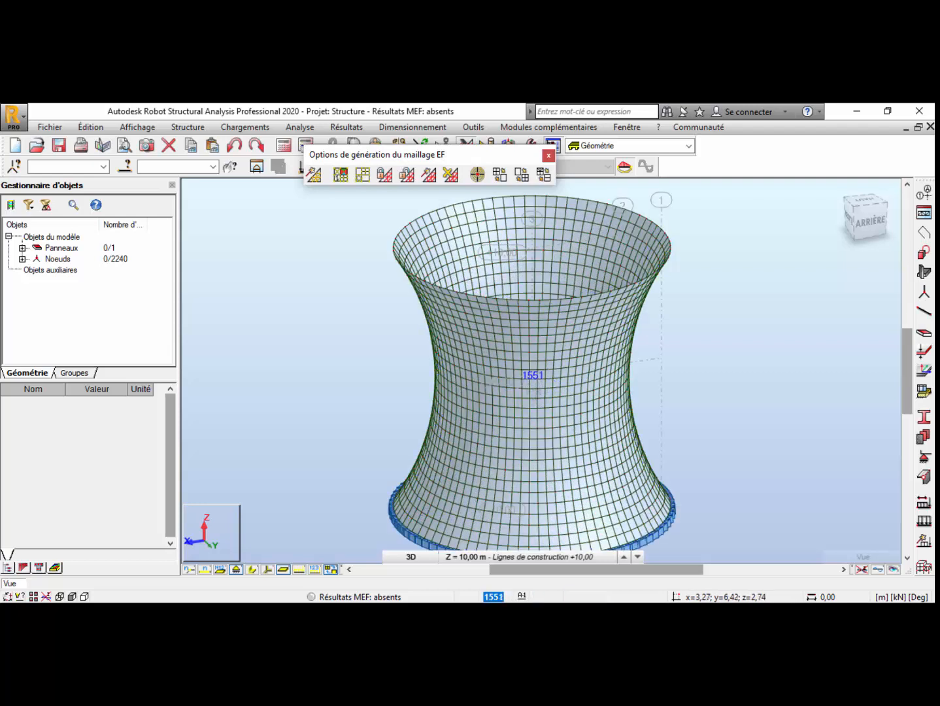
pyautogui.scroll(-5, 509, 372)
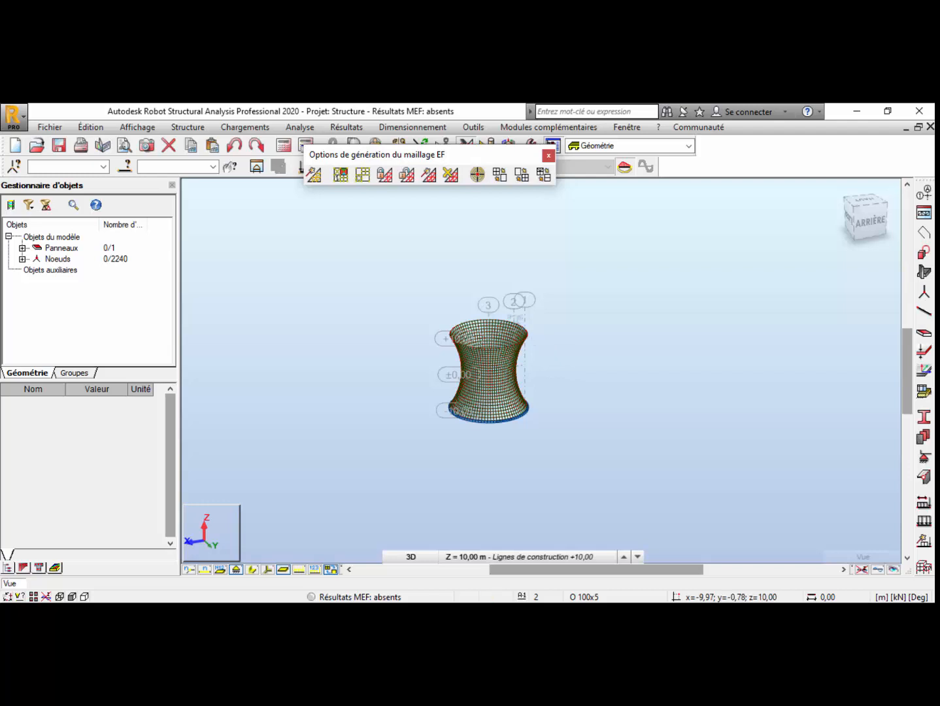
pyautogui.scroll(5, 516, 320)
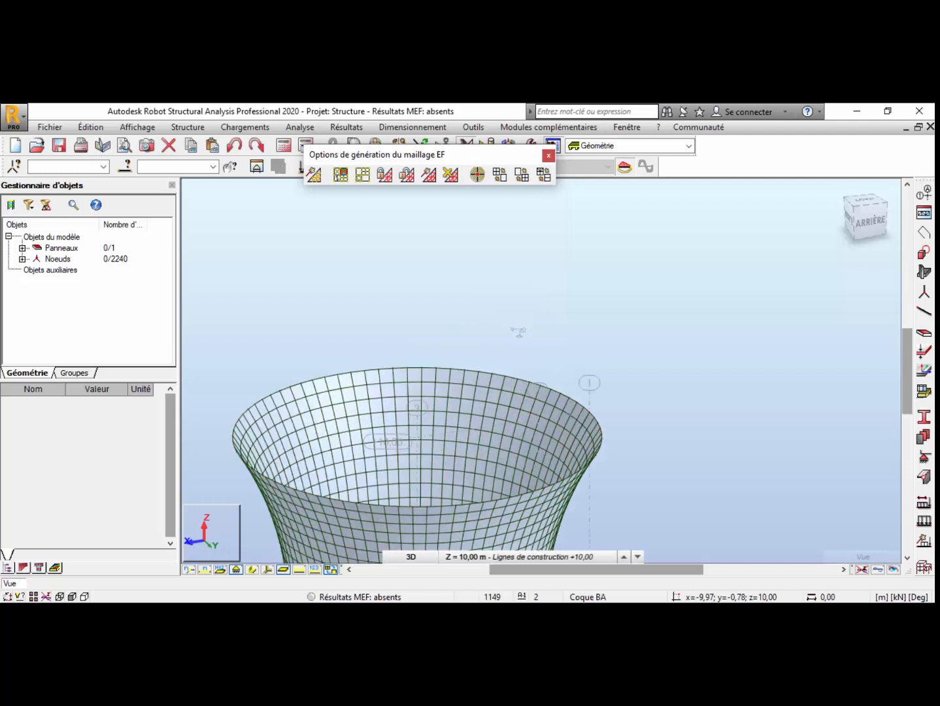
pyautogui.scroll(-2, 518, 332)
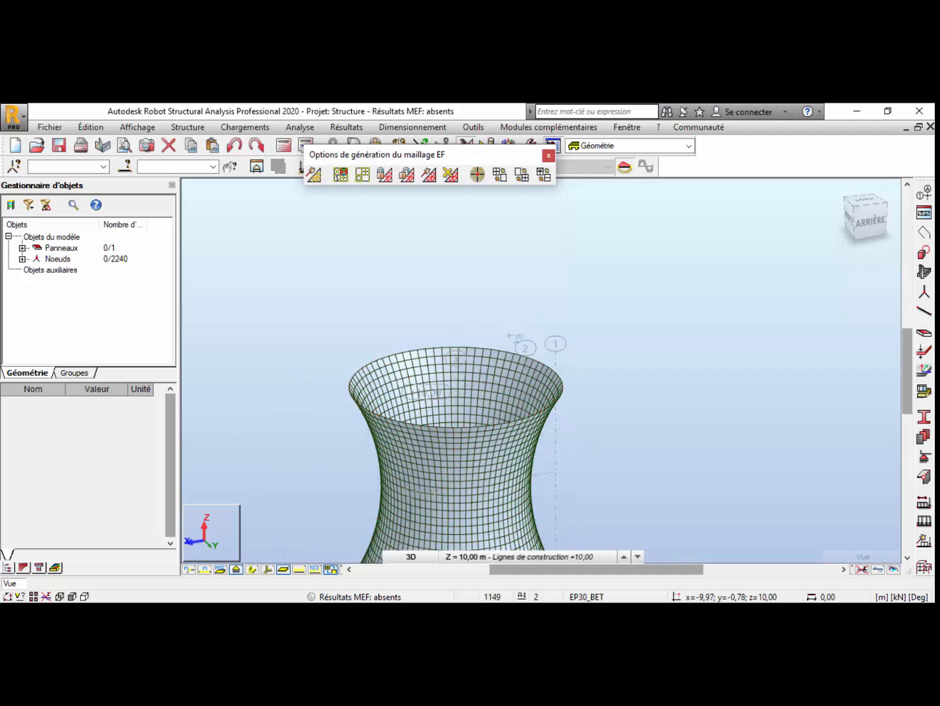
pyautogui.scroll(-4, 523, 325)
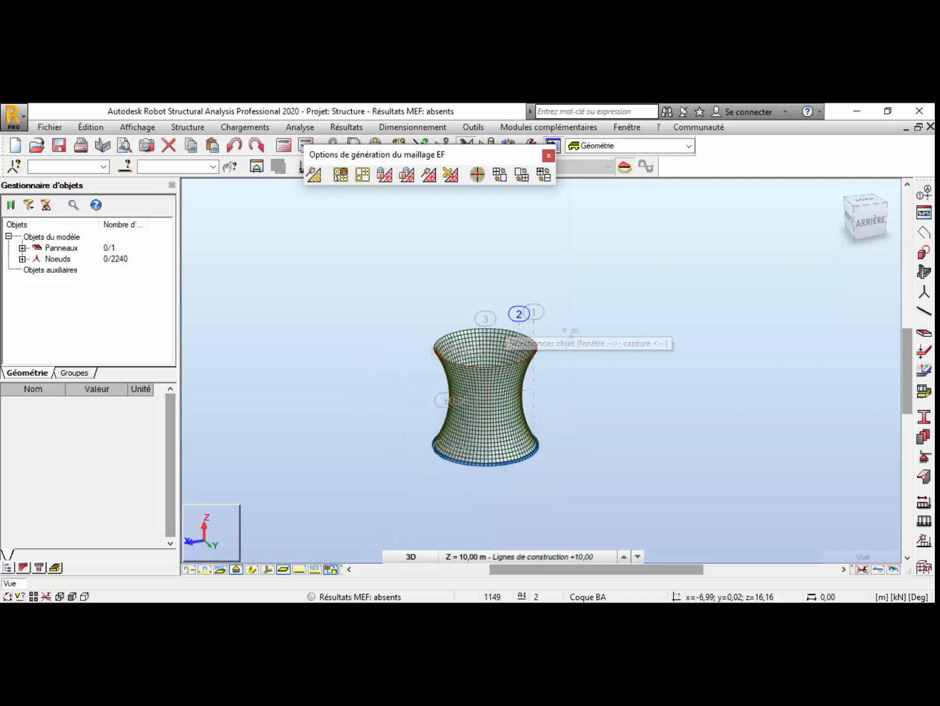
# - Inspect the meshed shell and its base supports from the rear and right sides using 3D rotation
pyautogui.rightClick(581, 312)
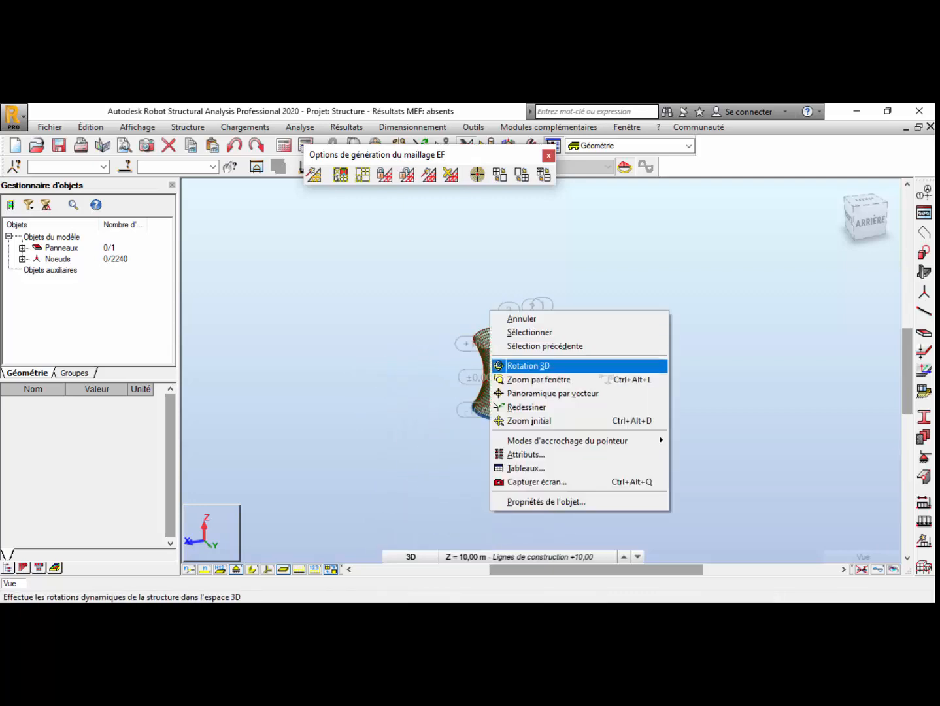
pyautogui.click(608, 365)
pyautogui.scroll(4, 556, 382)
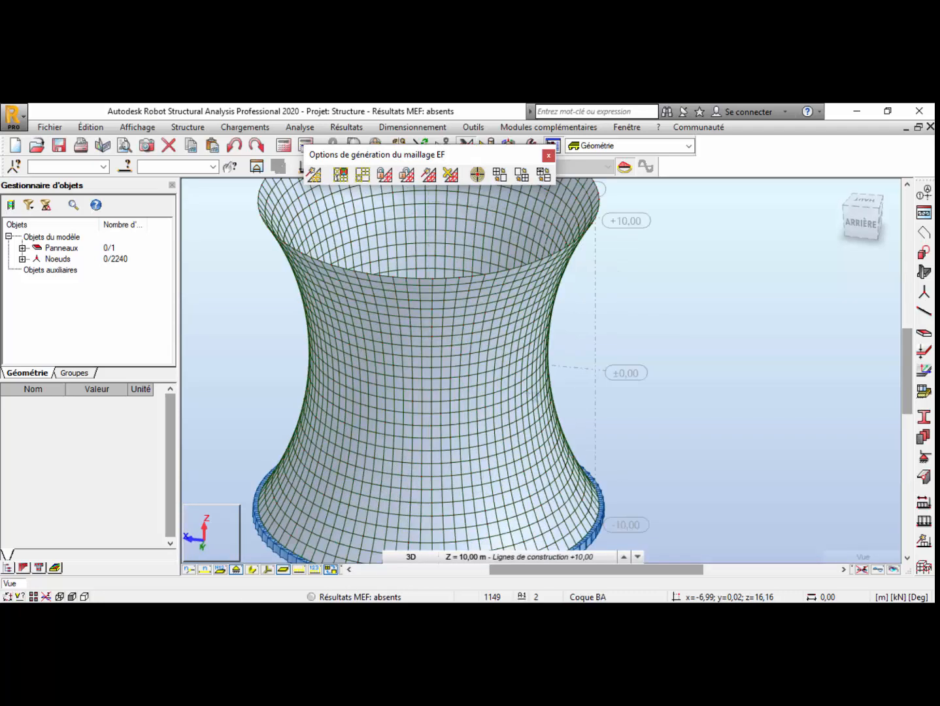
pyautogui.scroll(-4, 608, 373)
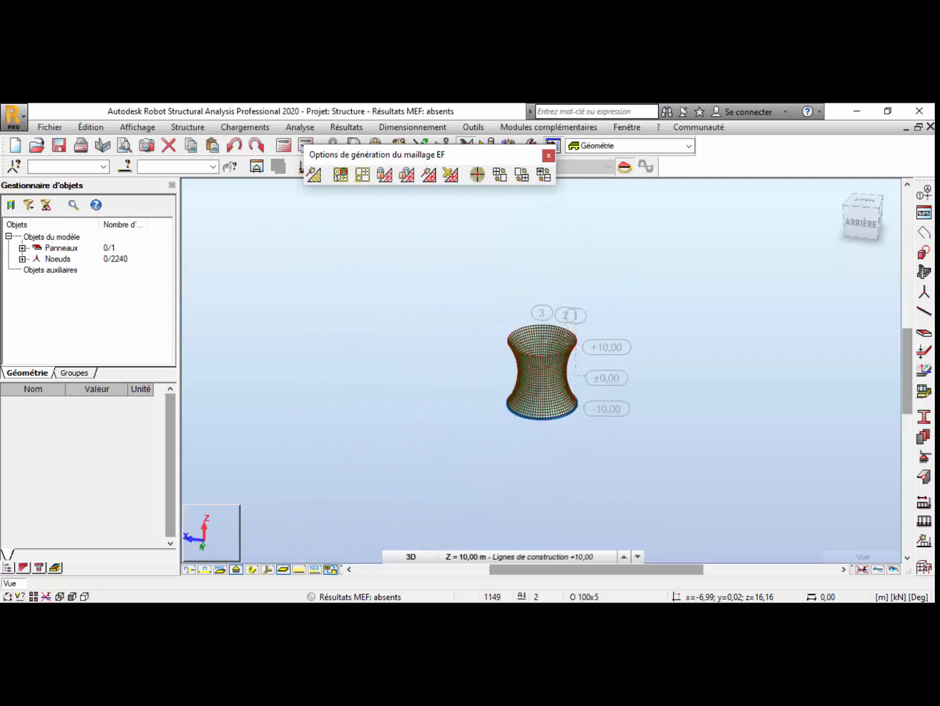
pyautogui.scroll(5, 502, 365)
pyautogui.scroll(-5, 389, 420)
pyautogui.moveTo(391, 419); pyautogui.dragTo(511, 379)
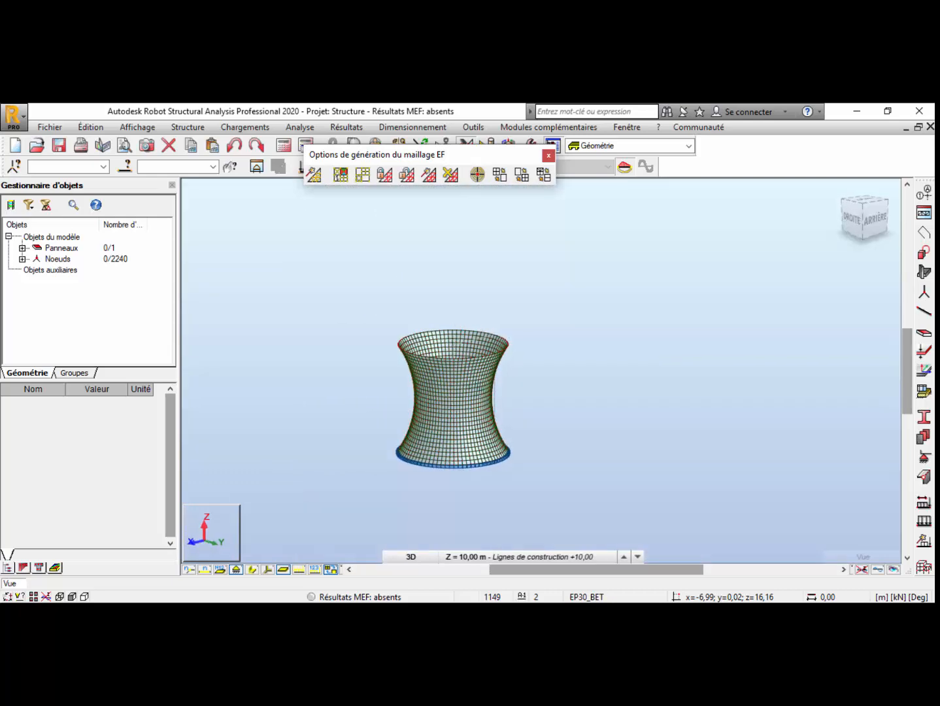
pyautogui.scroll(1, 519, 405)
pyautogui.scroll(3, 519, 405)
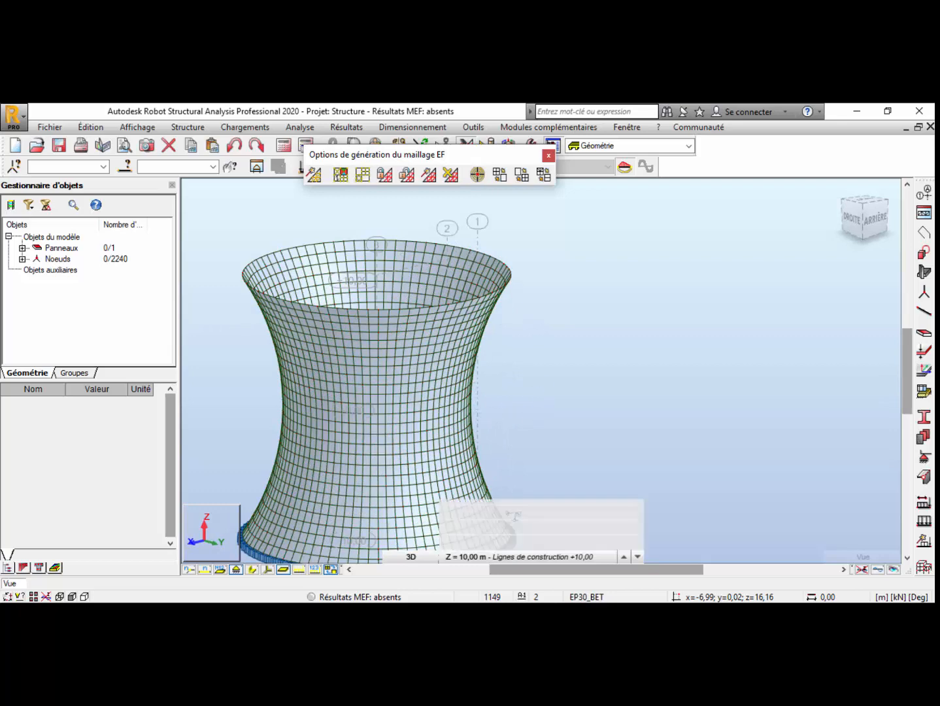
pyautogui.scroll(-3, 483, 390)
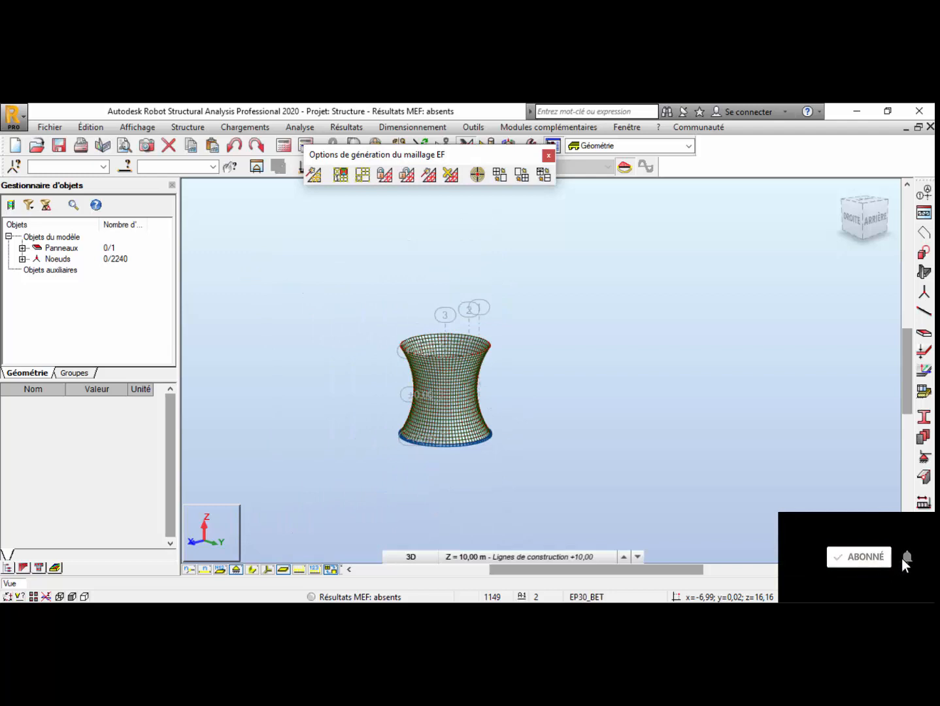
pyautogui.keyDown('shift'); pyautogui.moveTo(542, 336); pyautogui.dragTo(553, 370, button='middle'); pyautogui.keyUp('shift')
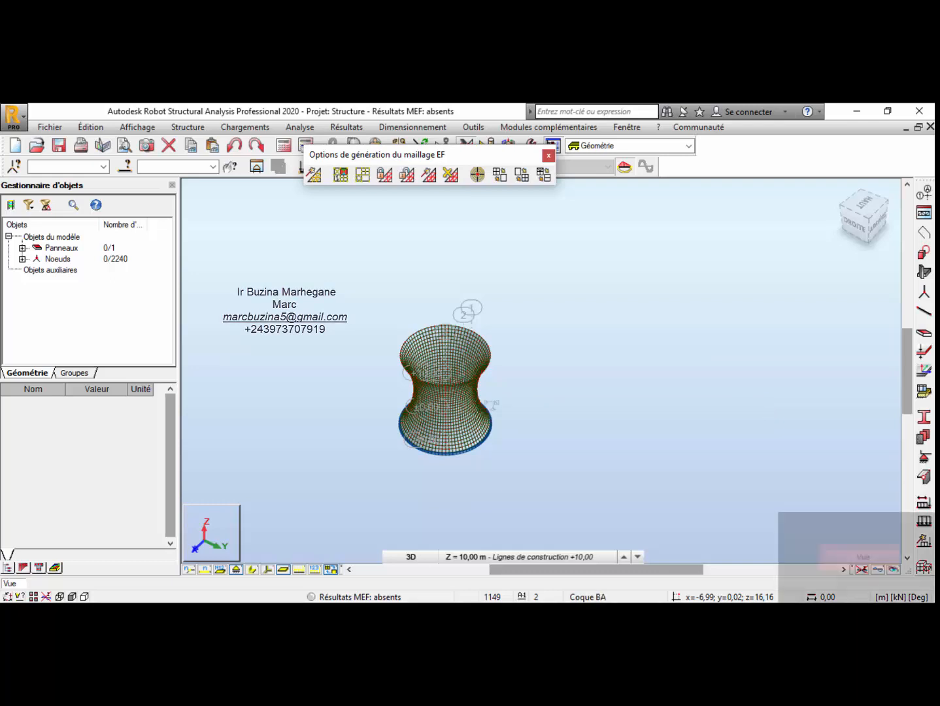
pyautogui.keyDown('shift'); pyautogui.moveTo(492, 406); pyautogui.dragTo(485, 377, button='middle'); pyautogui.keyUp('shift')
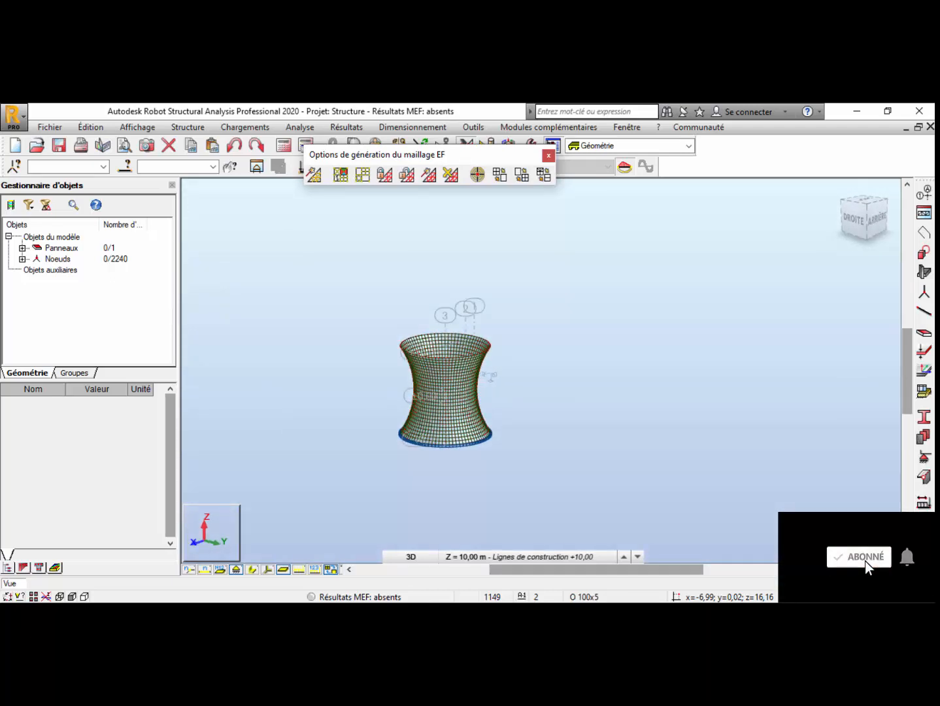